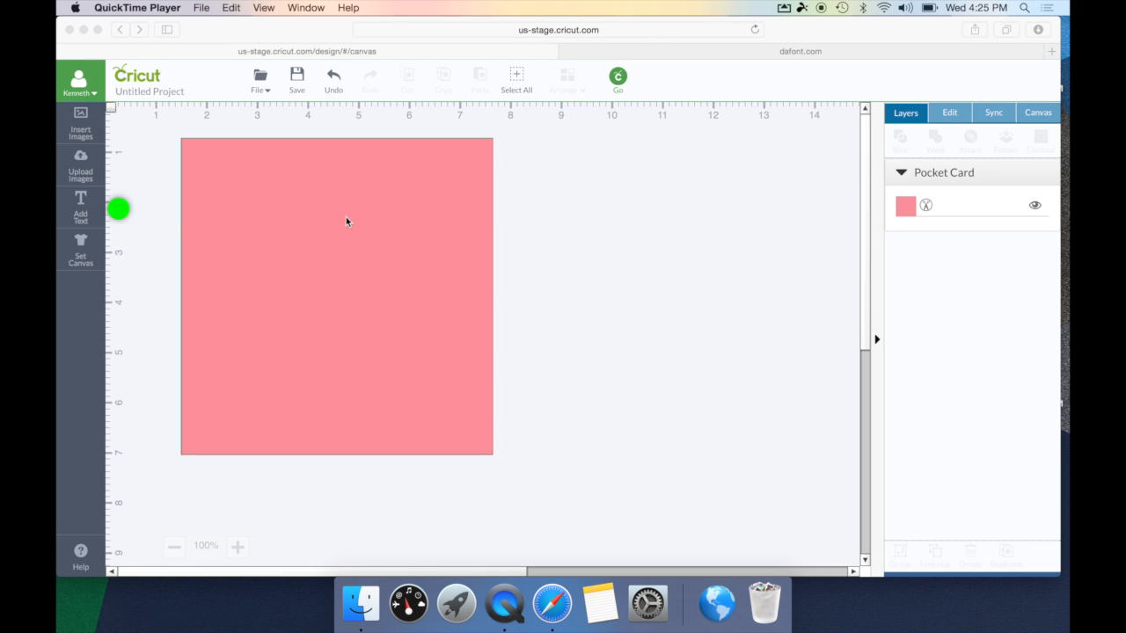
- Create the text 'Ken's Kreations' on two lines and drag it onto the pink card's upper left
click(99, 222)
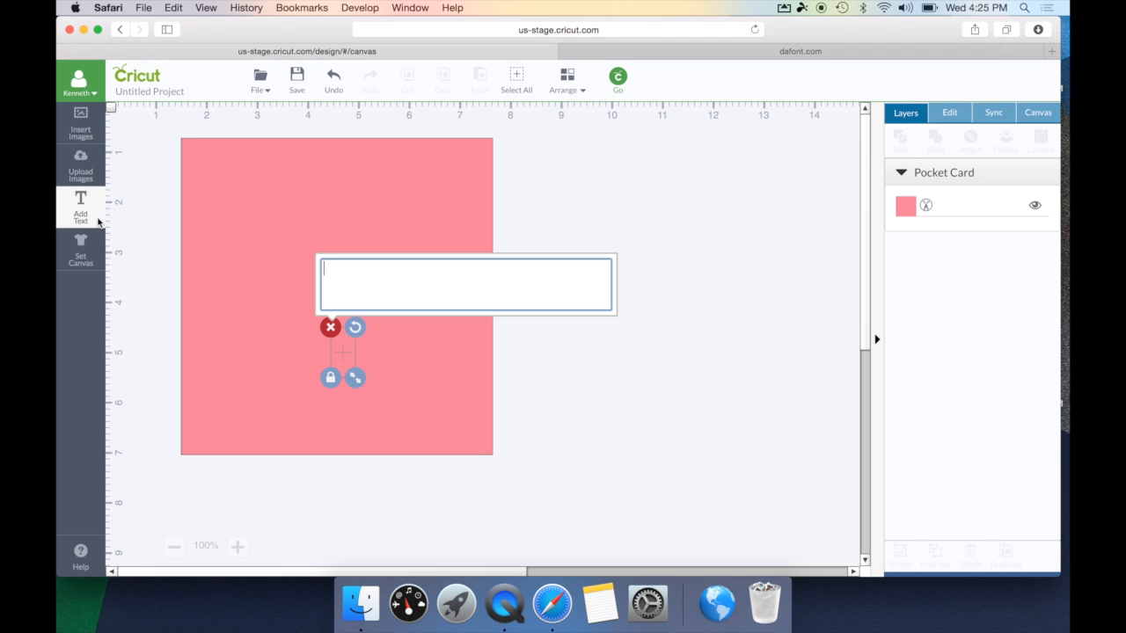
text(Ken's Kreations)
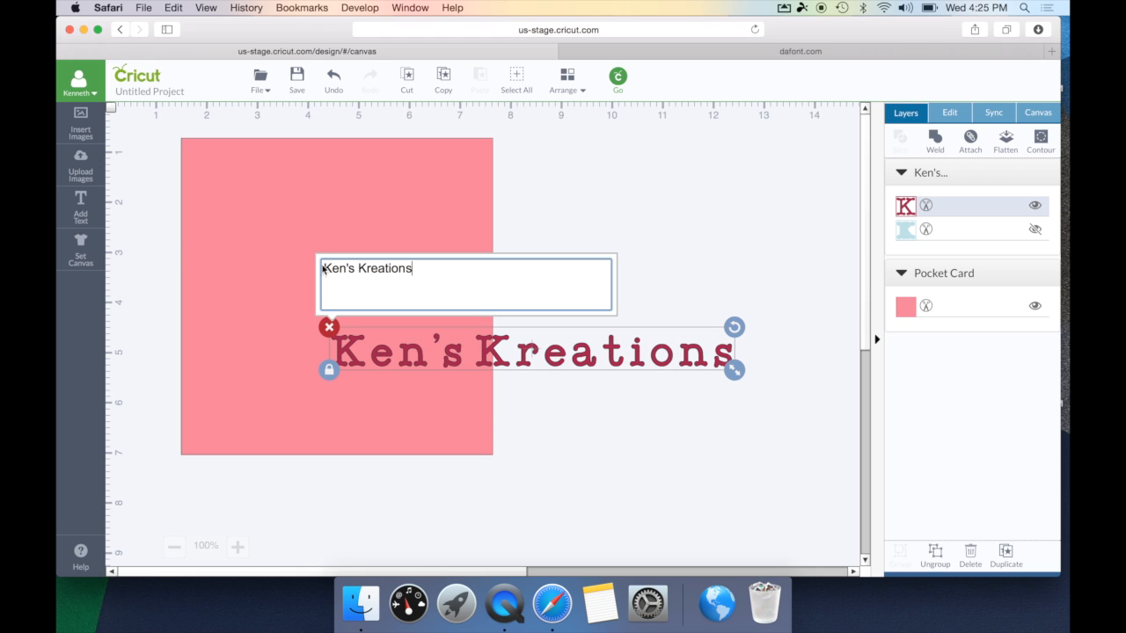
click(358, 269)
key(Return)
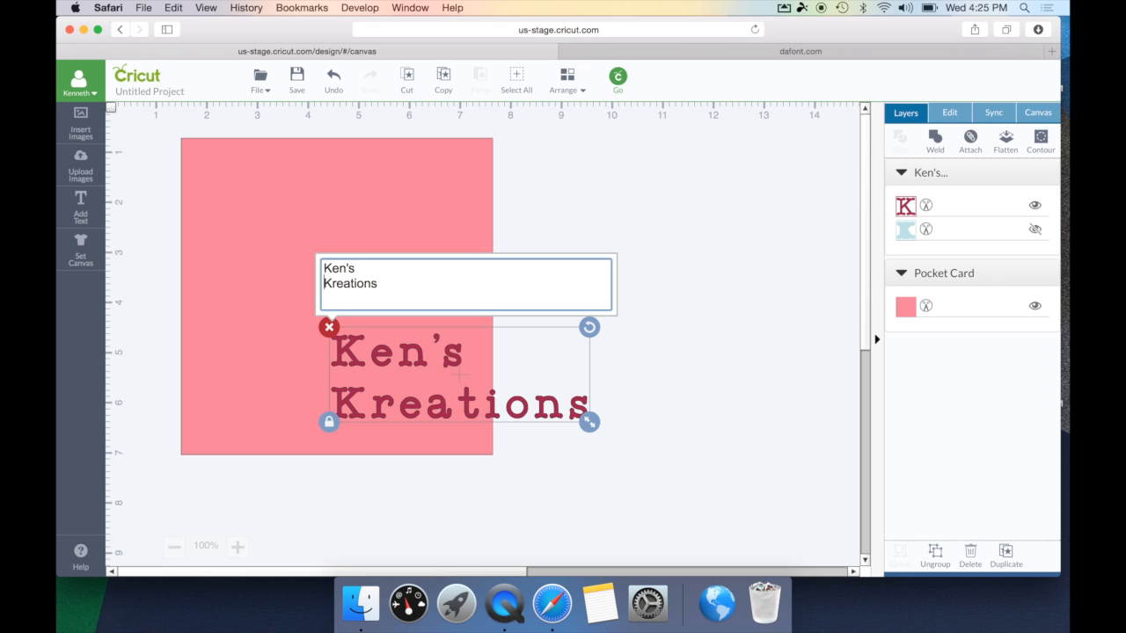
click(635, 376)
click(418, 361)
drag(418, 361, 291, 233)
click(132, 288)
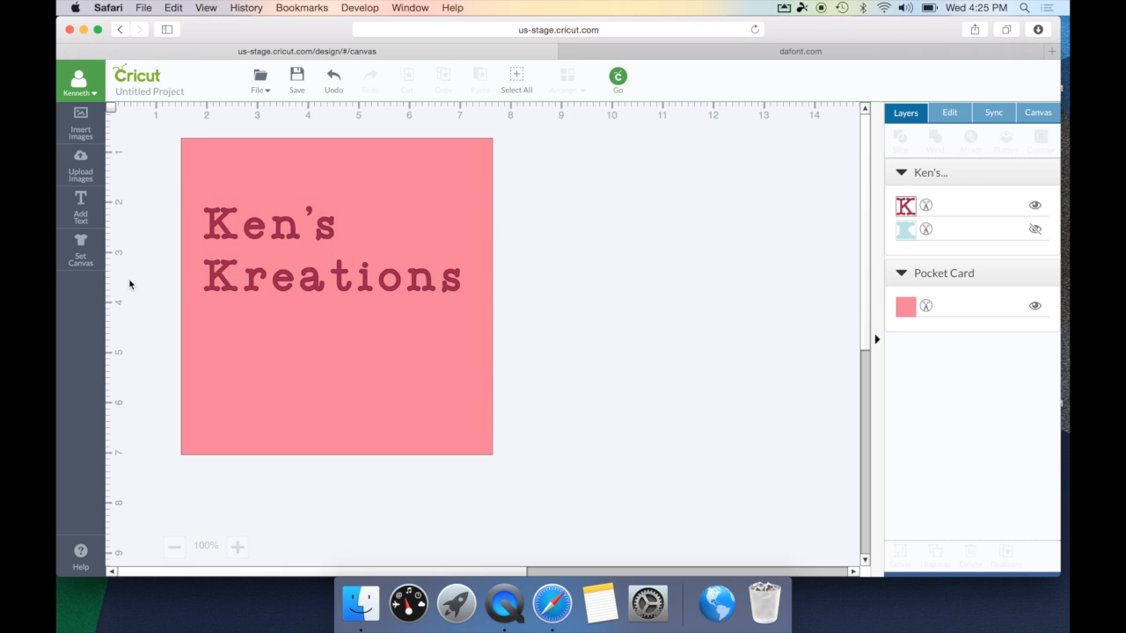
- Add a 'Loves You' text object, fixing the typo, and drag it under Kreations on the card
click(82, 210)
text(Love )
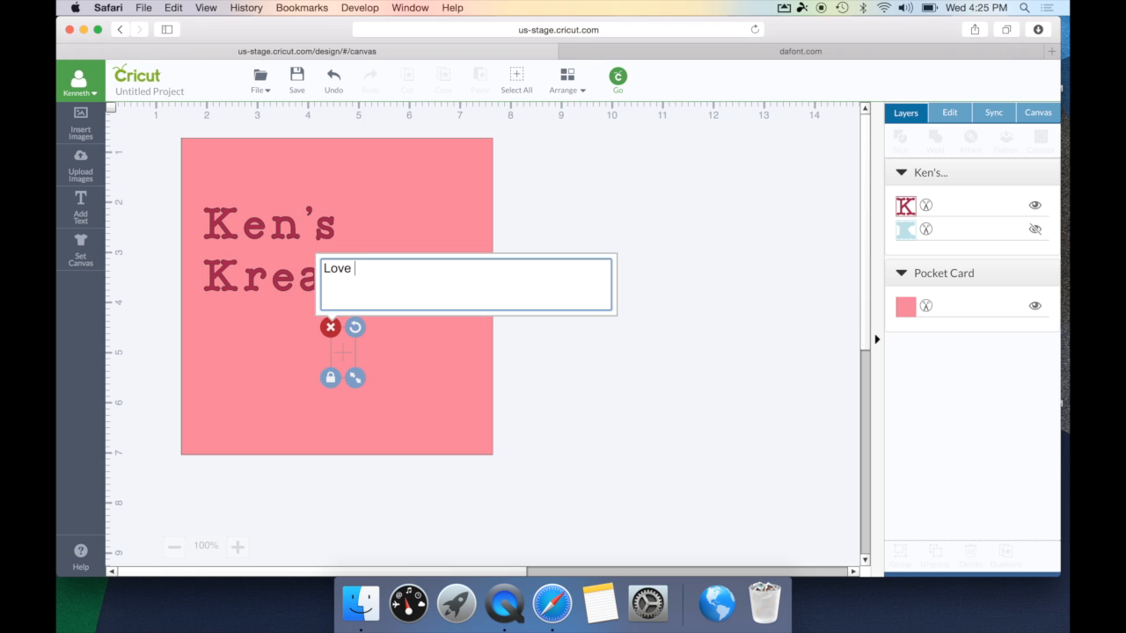
text(You)
key(BackSpace)
key(BackSpace)
key(BackSpace)
key(BackSpace)
text(s You)
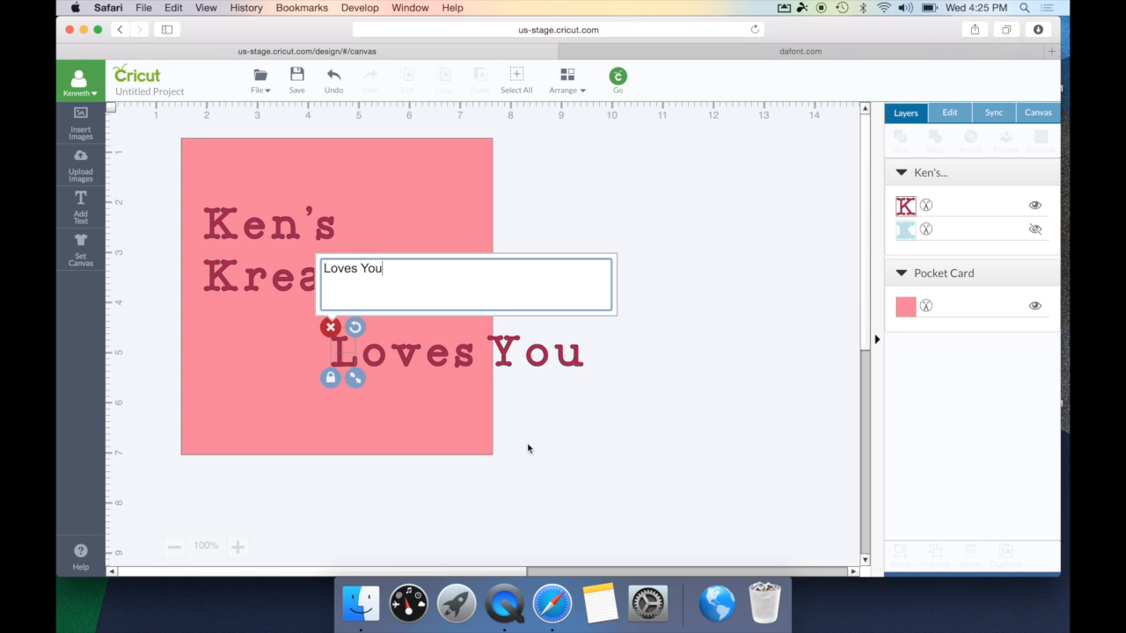
click(527, 447)
drag(424, 352, 300, 332)
click(603, 370)
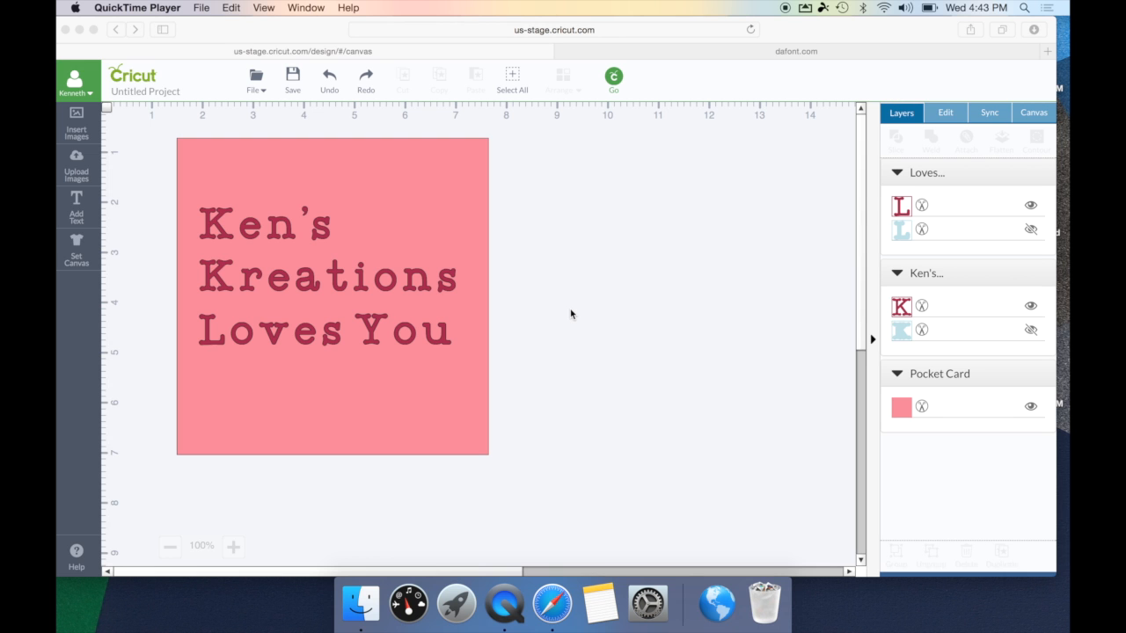
- Turn on the hidden teal layers of Loves You and Ken's Kreations in the Layers panel
click(912, 122)
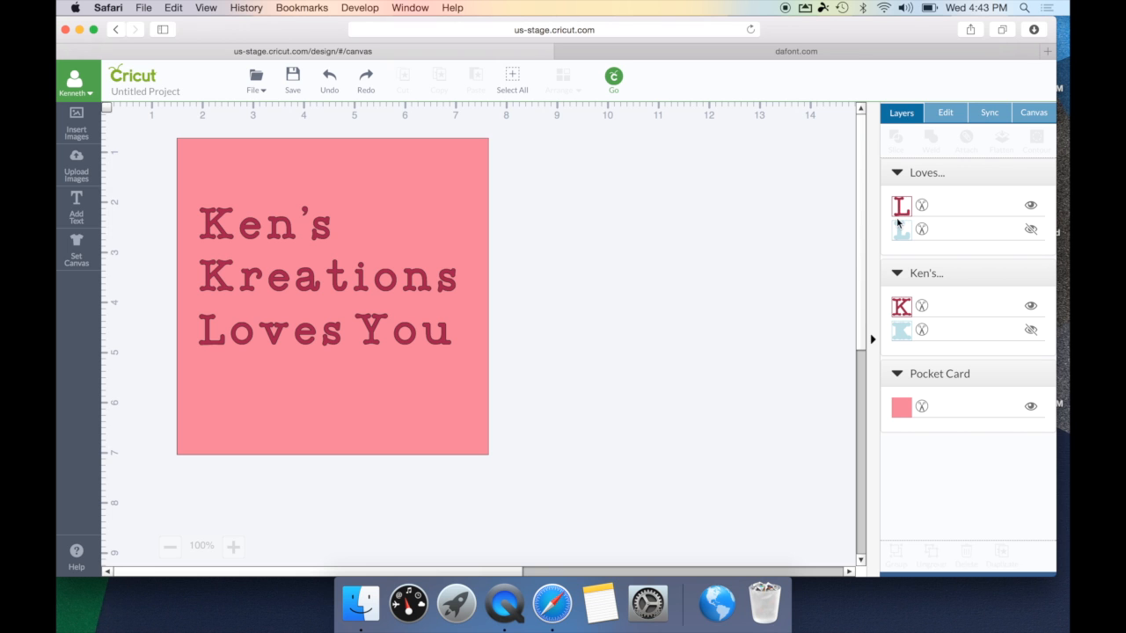
click(967, 214)
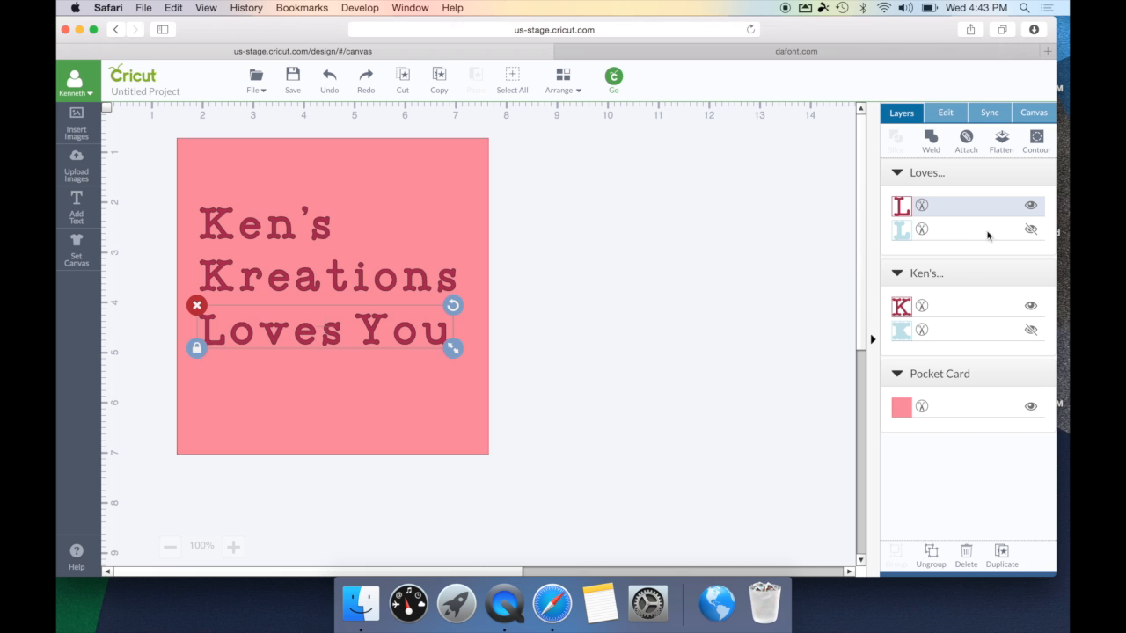
click(1033, 231)
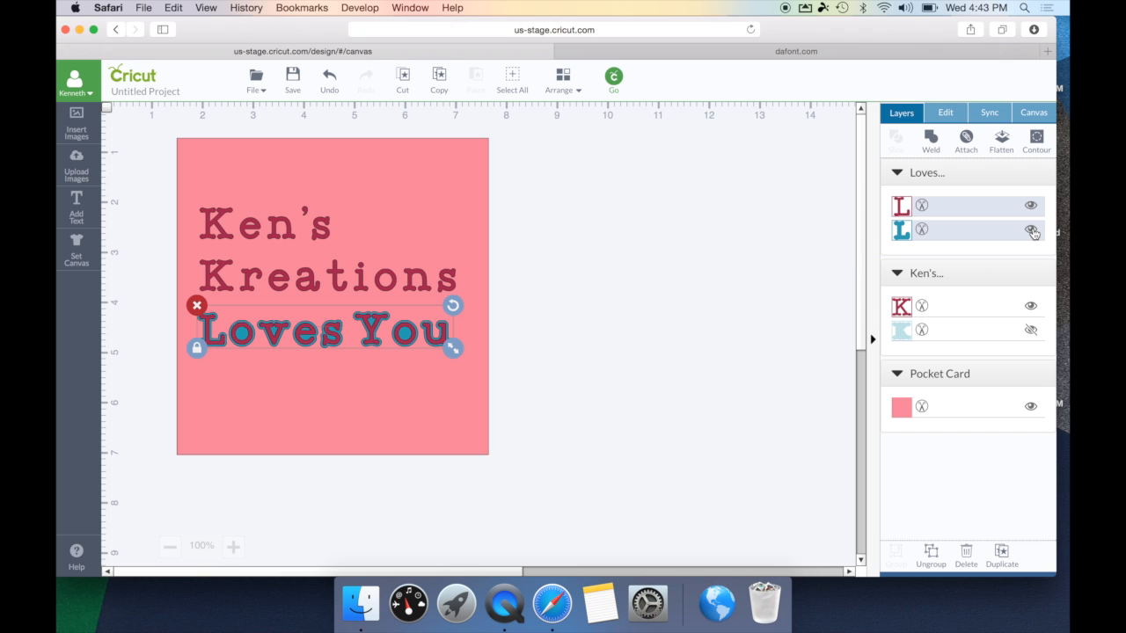
click(1033, 330)
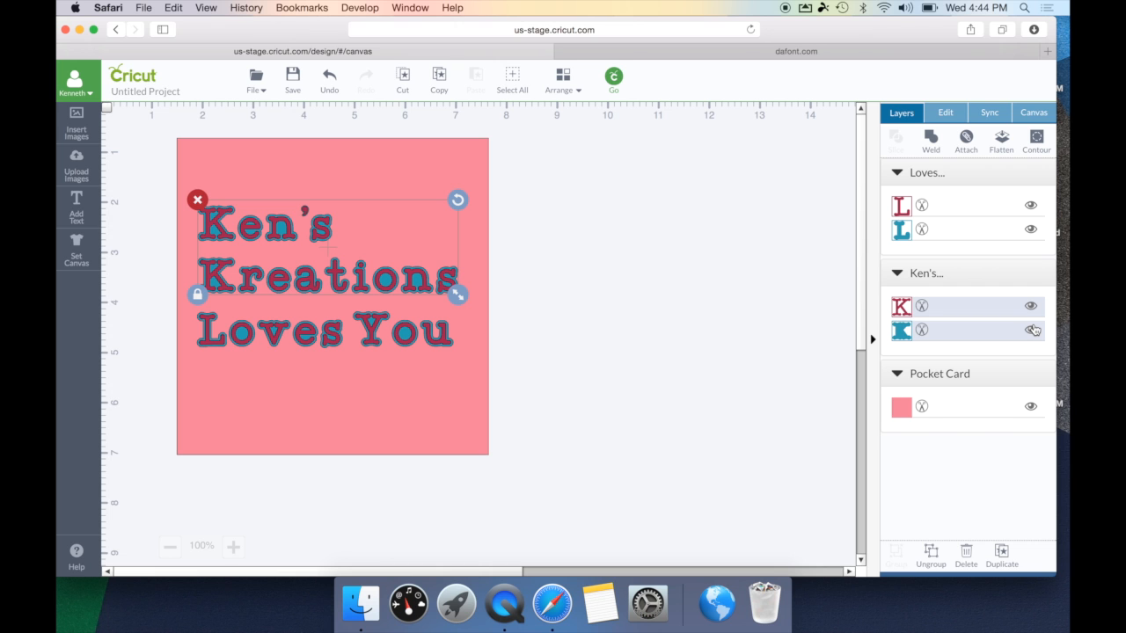
click(1010, 304)
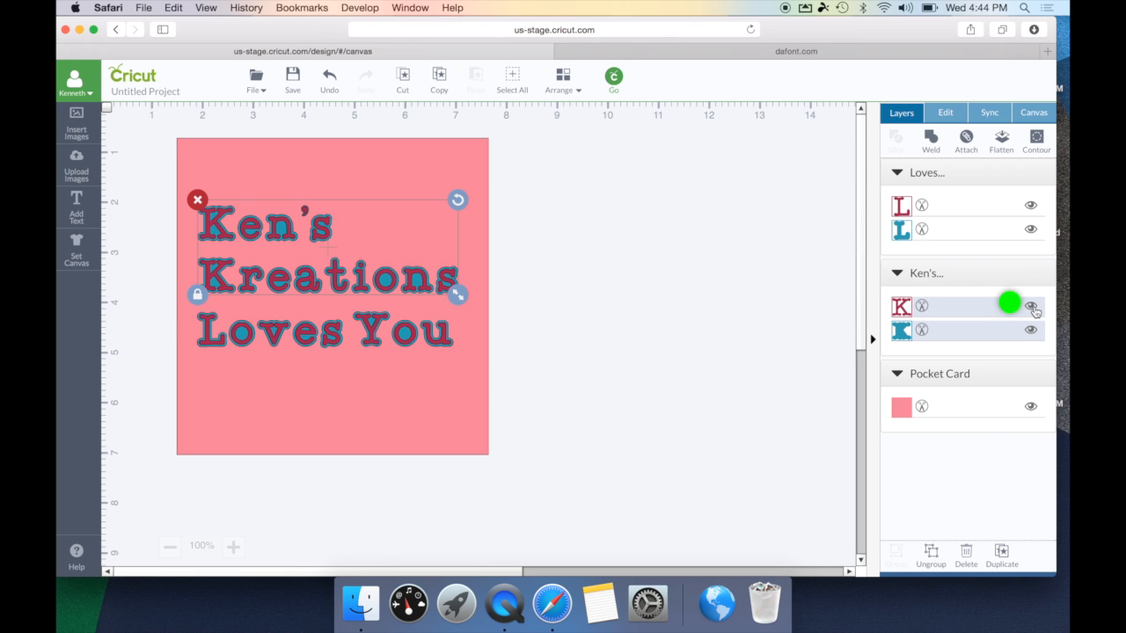
click(1032, 307)
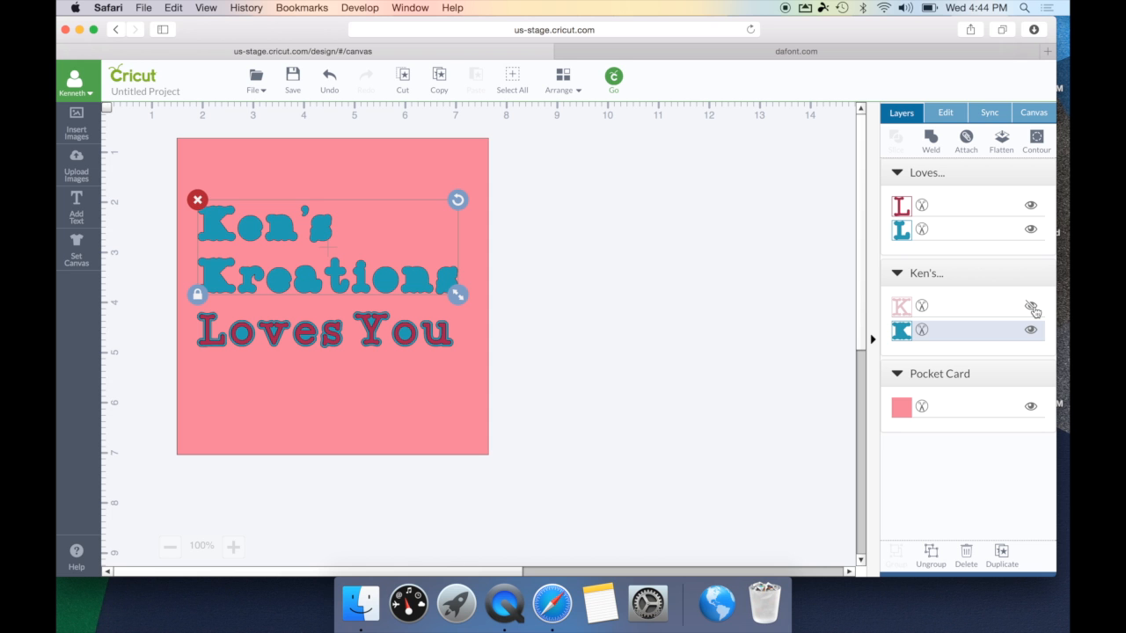
click(1032, 306)
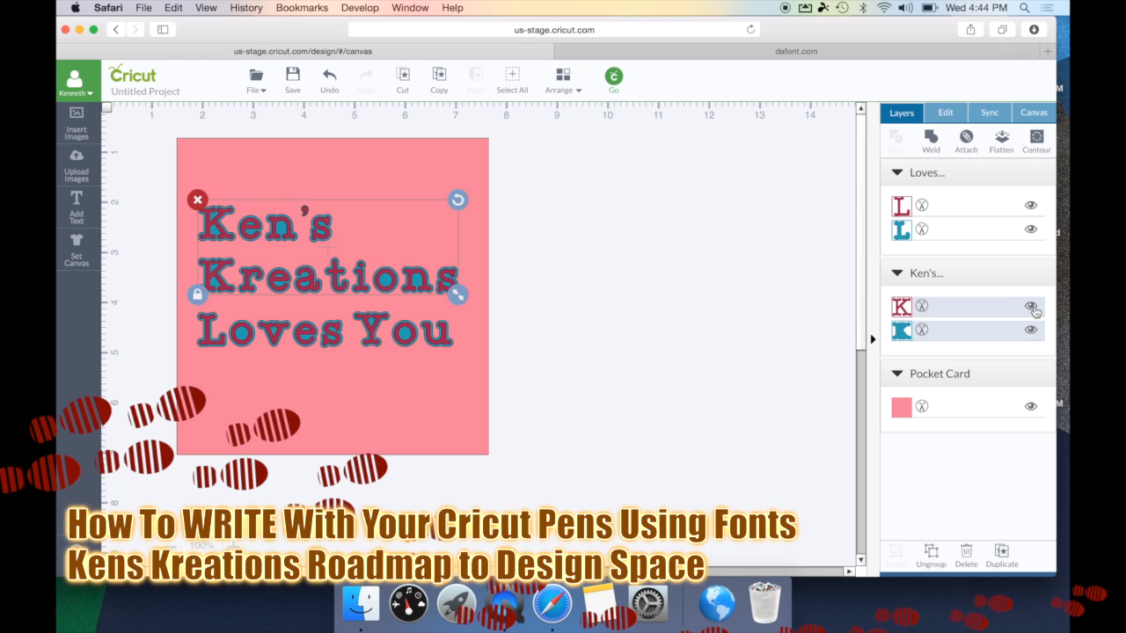
- Drag Loves You below the card and attach its red and teal layers into one set
click(378, 343)
drag(378, 344, 505, 523)
click(528, 464)
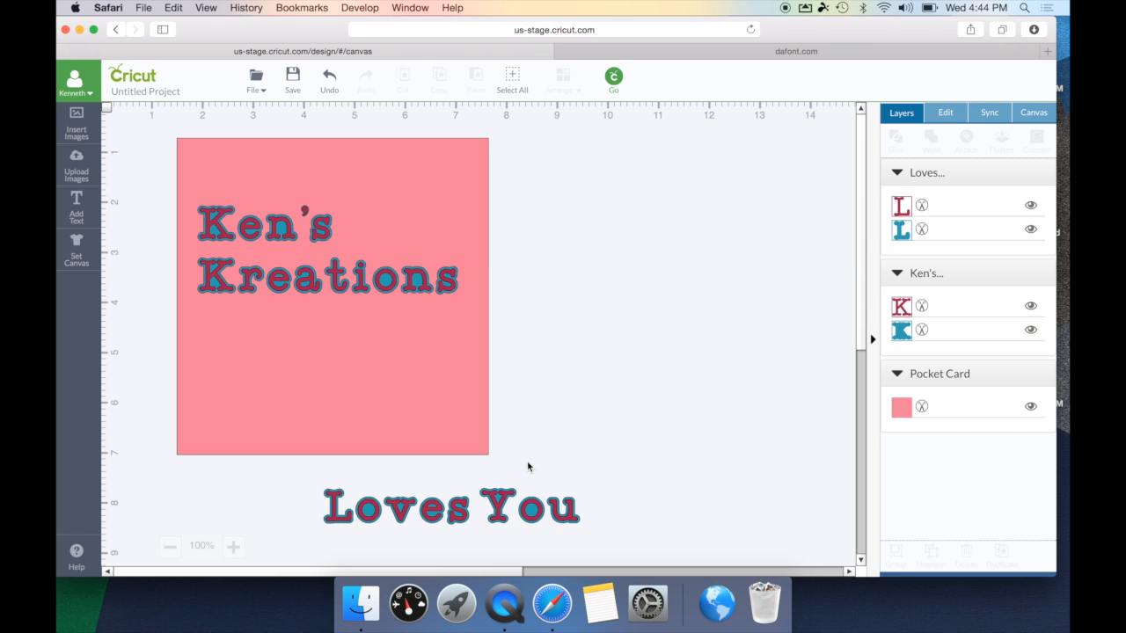
click(500, 519)
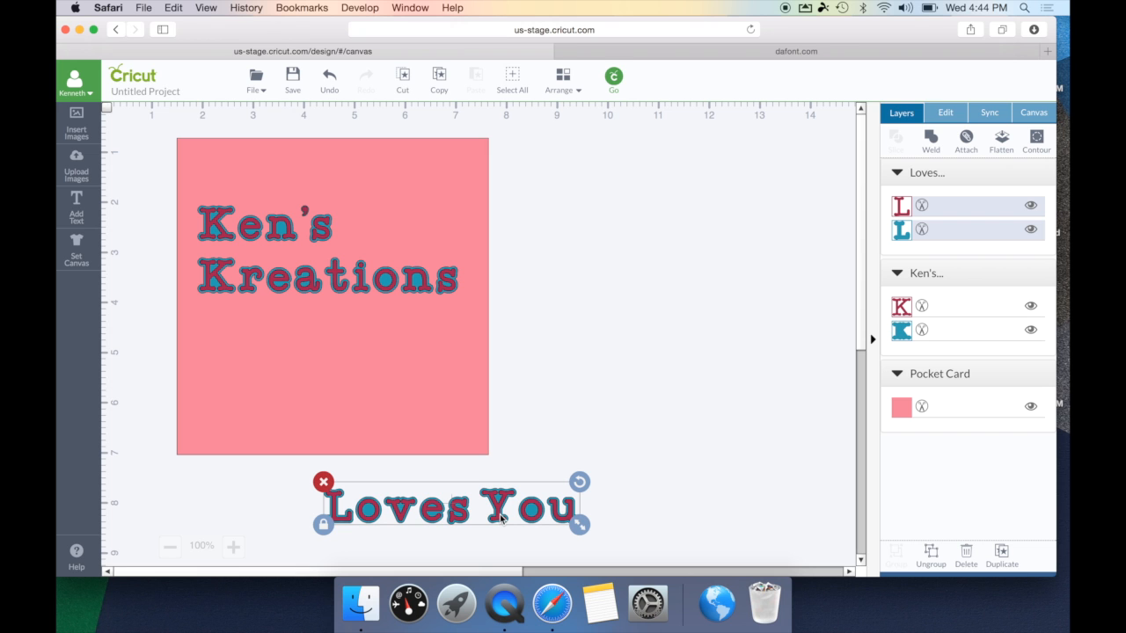
click(968, 148)
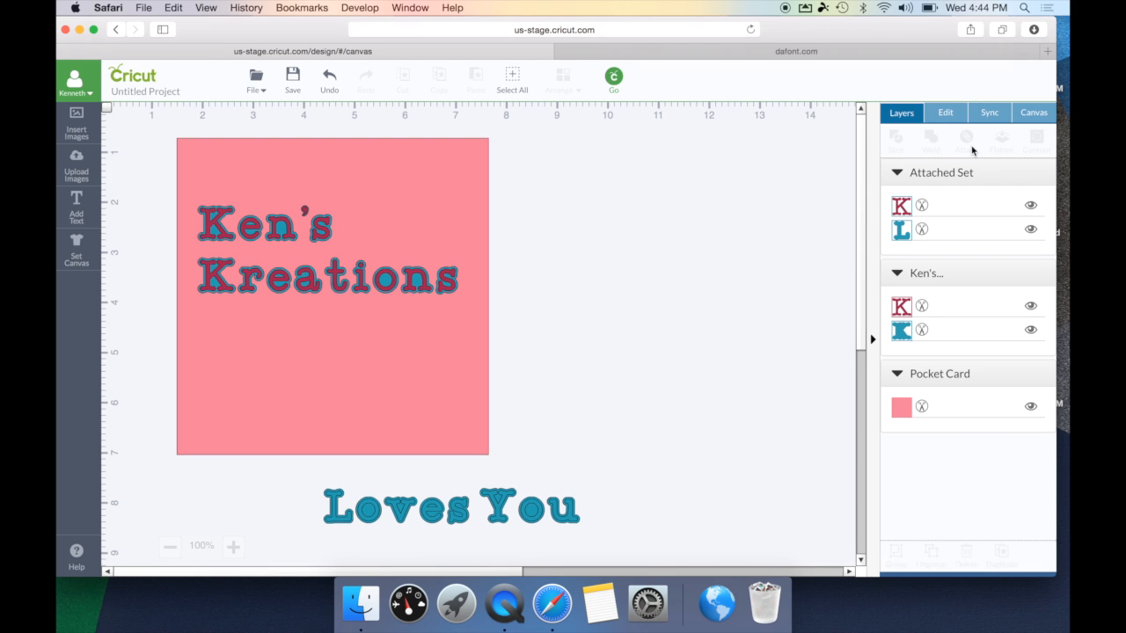
click(521, 503)
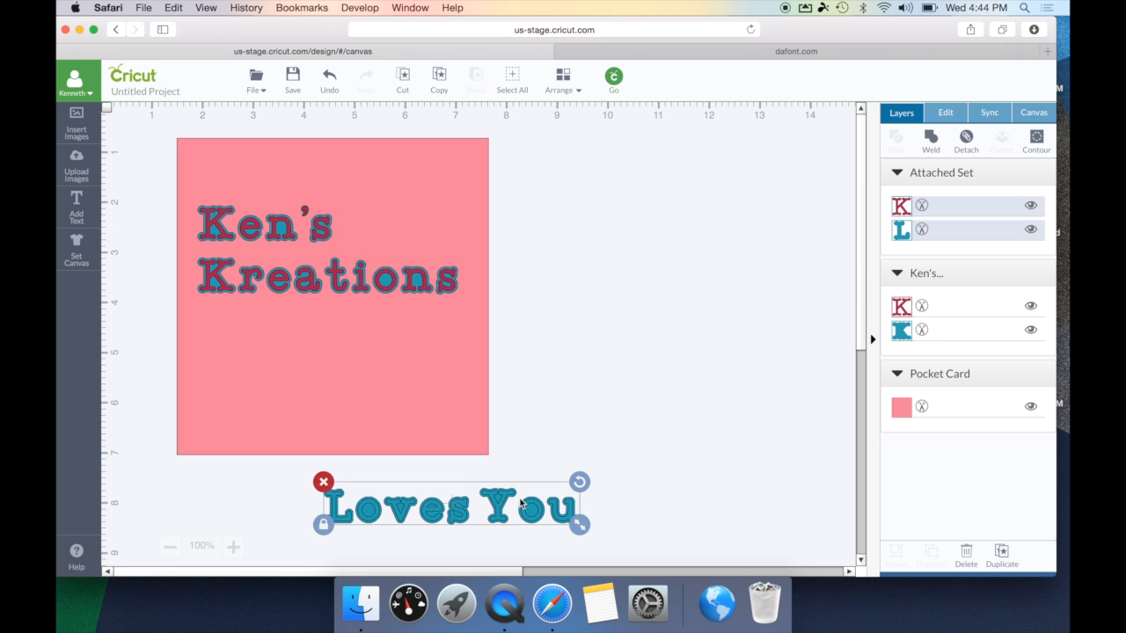
click(947, 208)
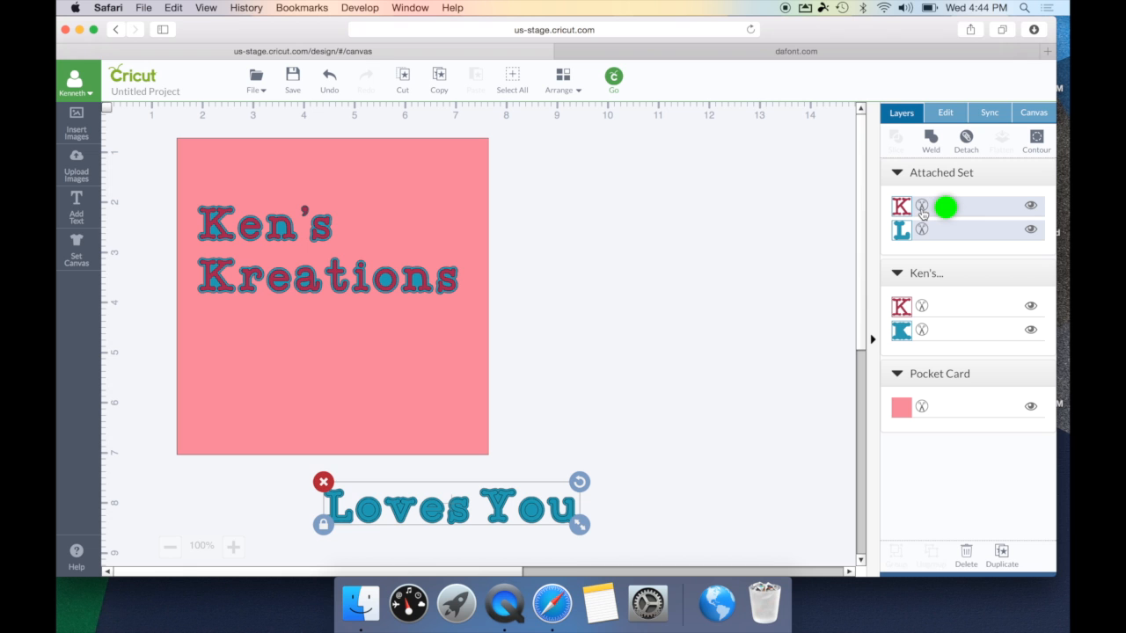
- Switch the top Loves You layer's line type to Write with a Very Berry pen
click(922, 208)
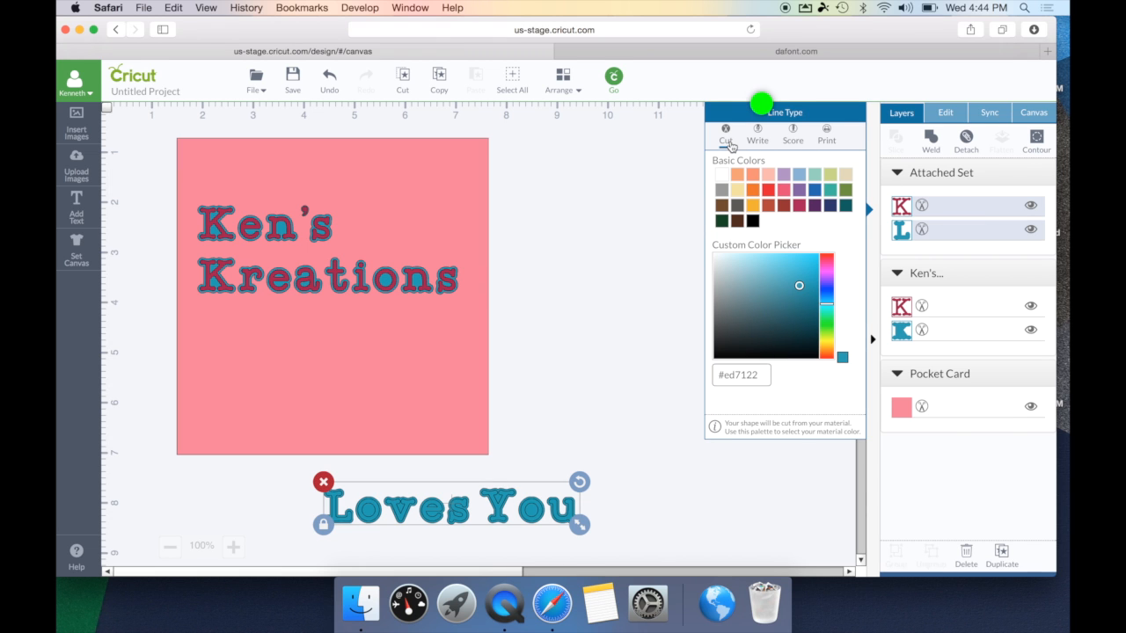
click(769, 142)
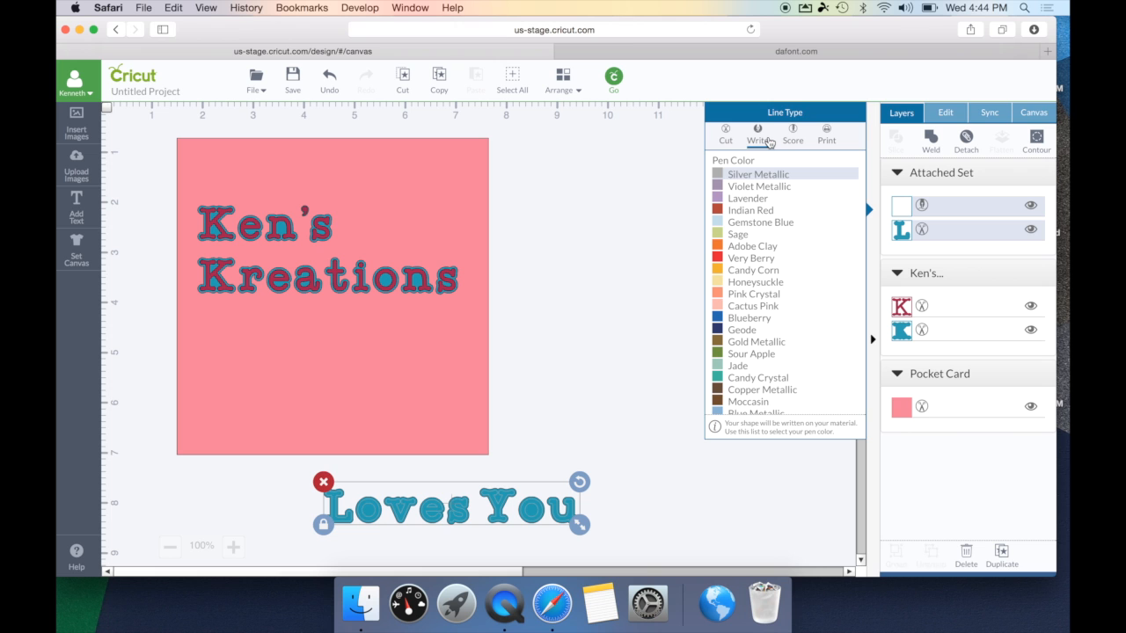
scroll(752, 220, down, 2)
scroll(752, 221, down, 1)
scroll(752, 222, up, 3)
click(749, 259)
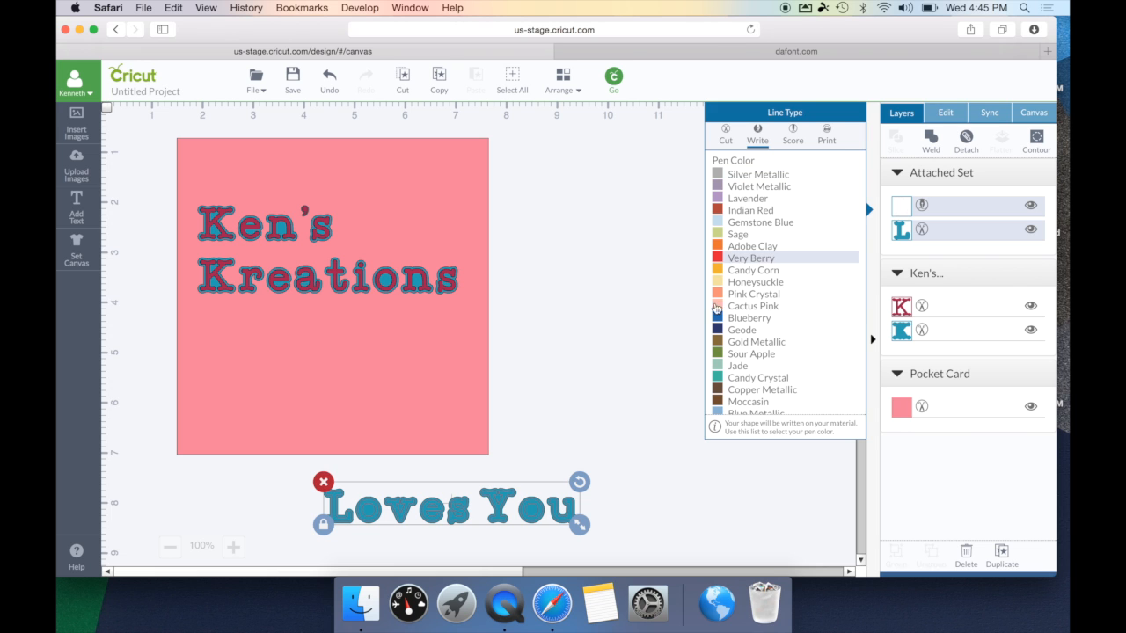
click(589, 423)
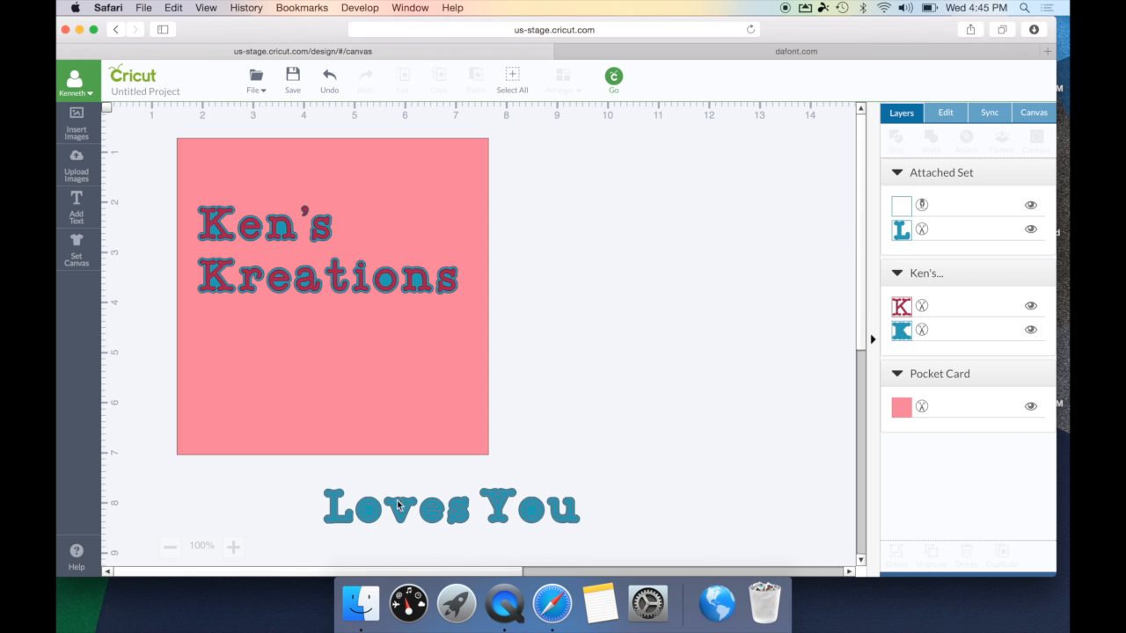
- Move Loves You onto the lower card and Ken's Kreations below the card, then open its Line Type options
click(464, 521)
drag(465, 522, 334, 401)
click(325, 279)
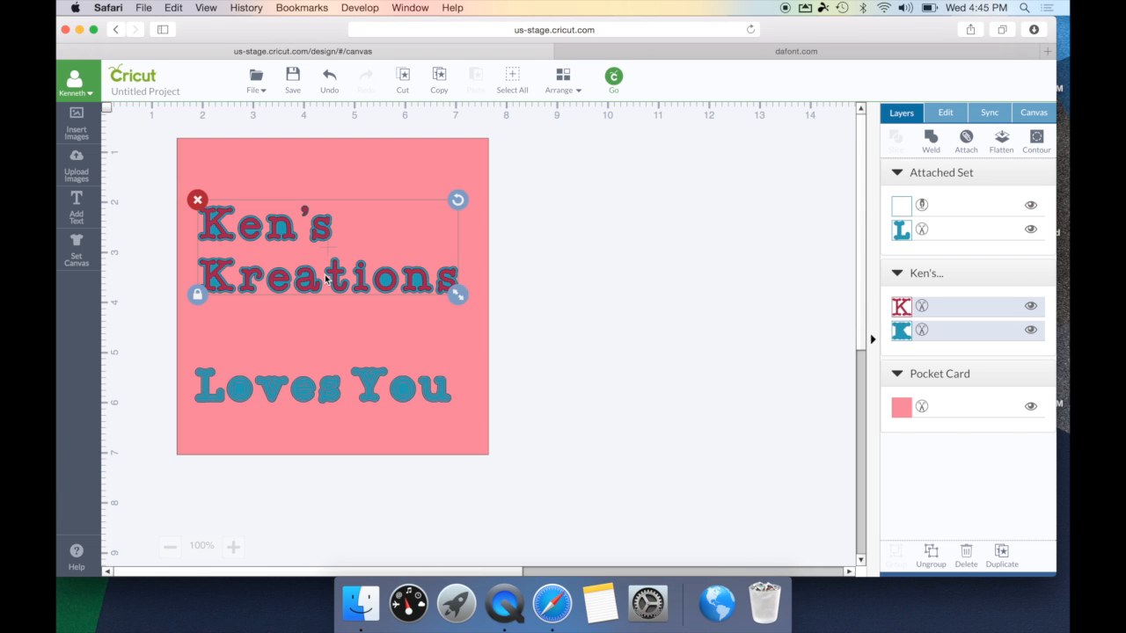
drag(325, 279, 493, 542)
click(730, 458)
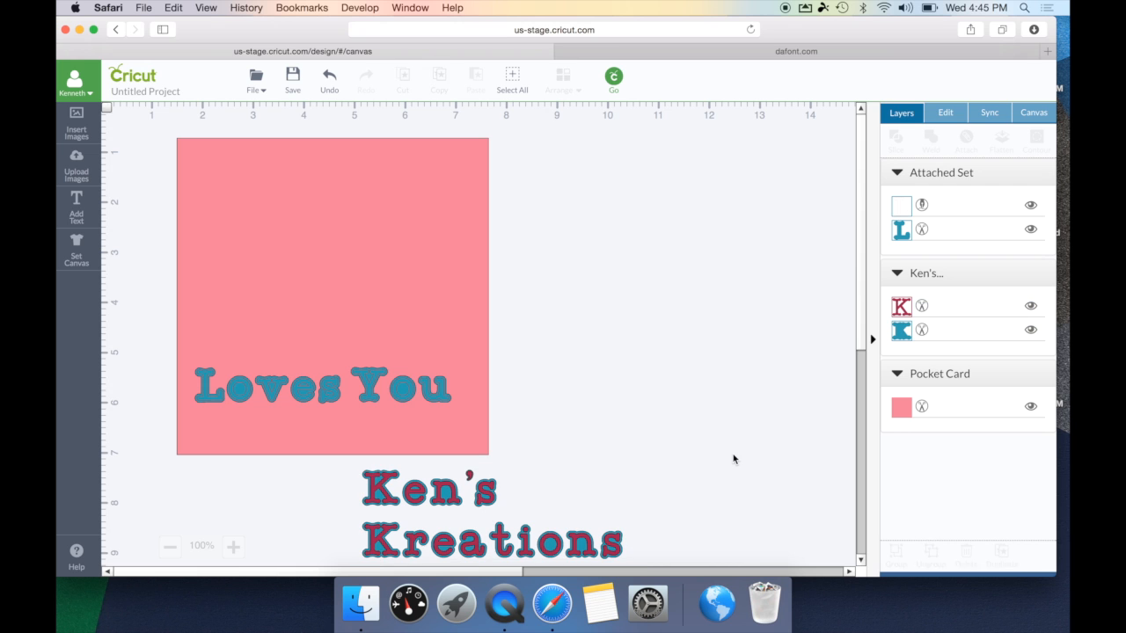
click(922, 308)
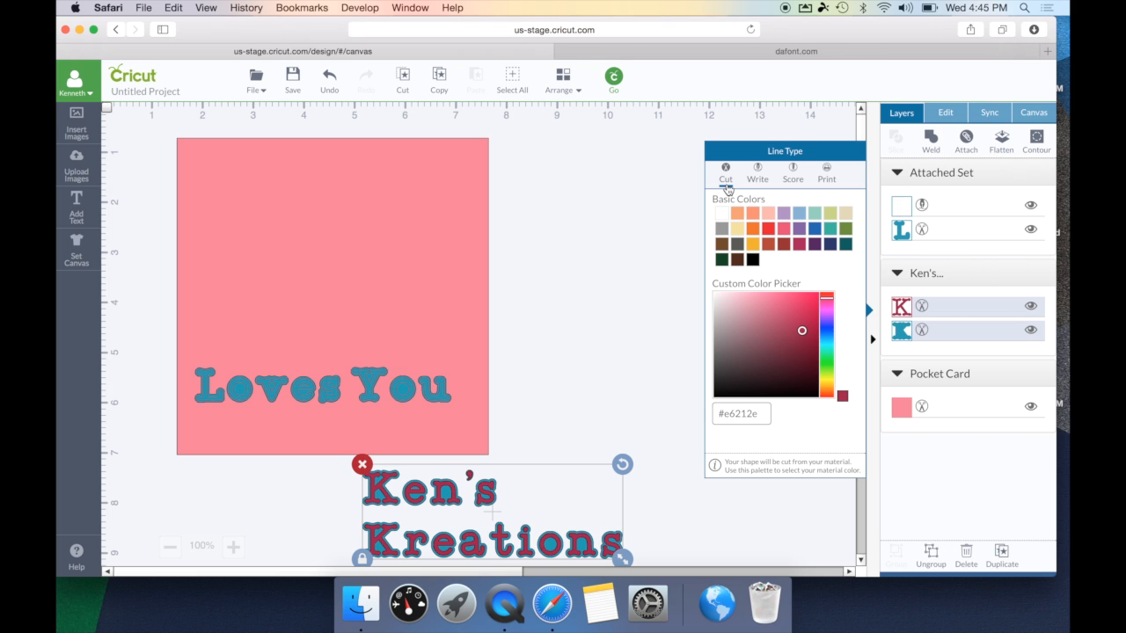
- Colour the Ken's Kreations front layer orange and its shadow layer black
click(923, 310)
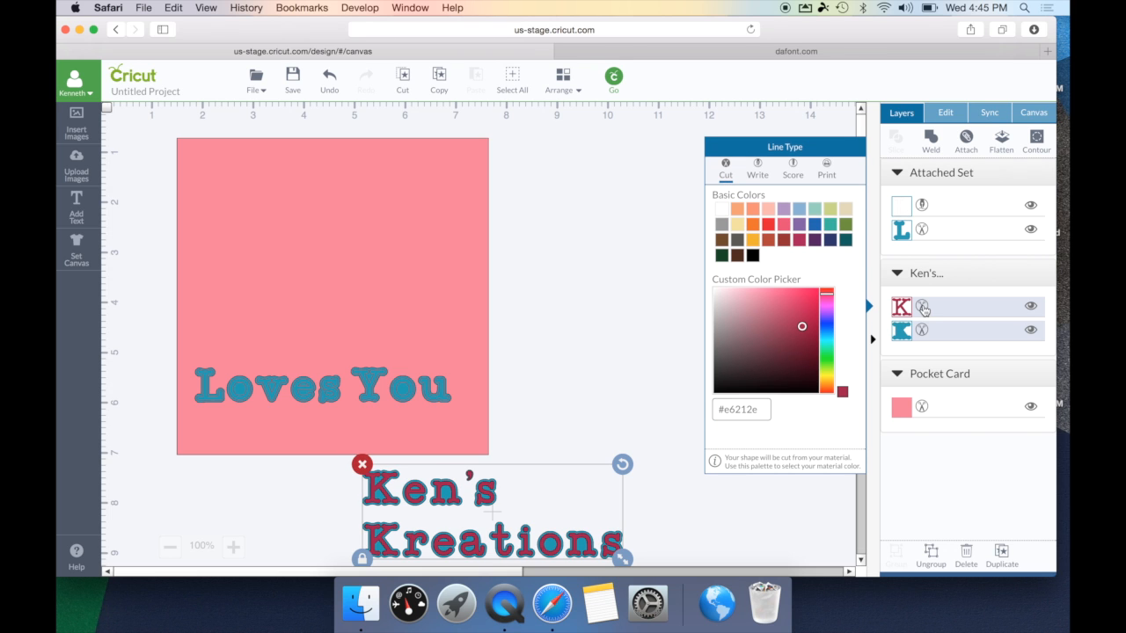
click(754, 228)
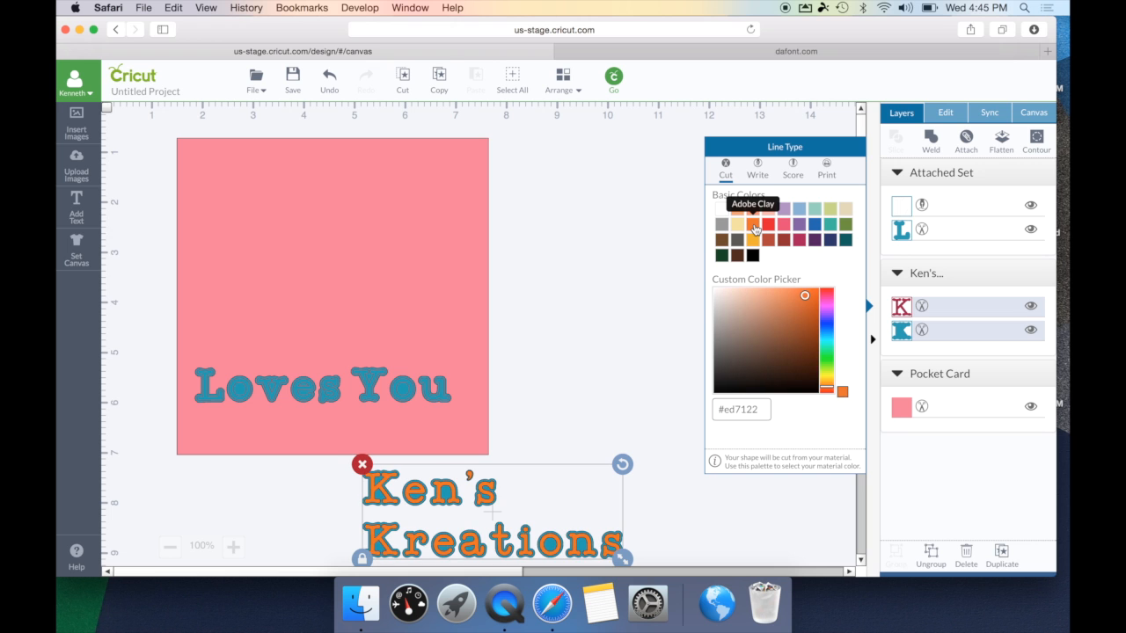
click(923, 331)
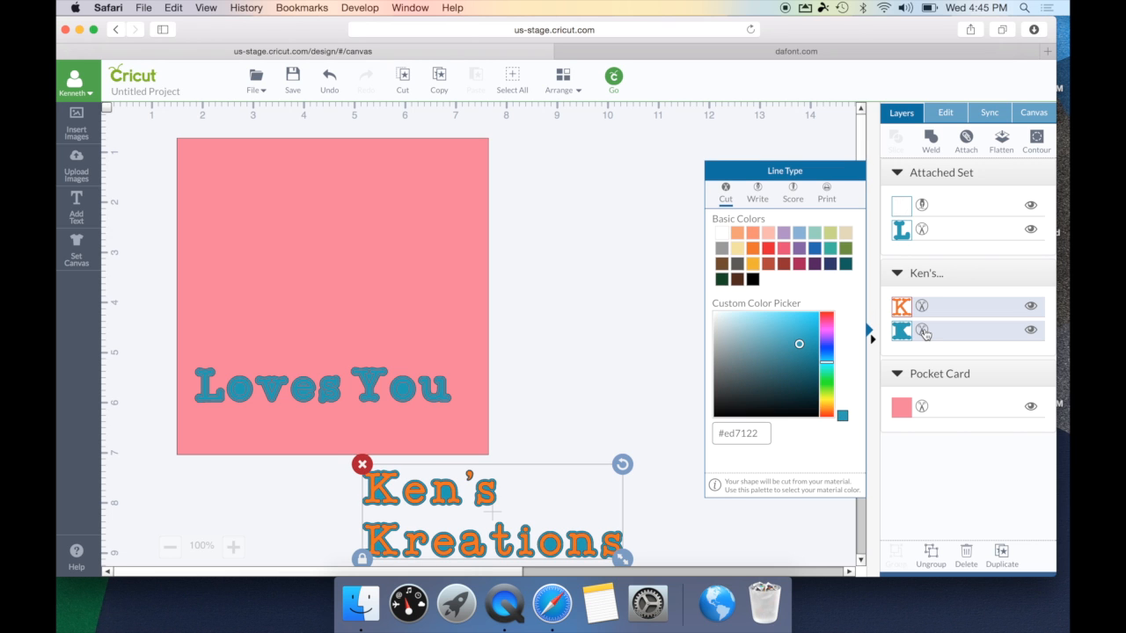
click(753, 279)
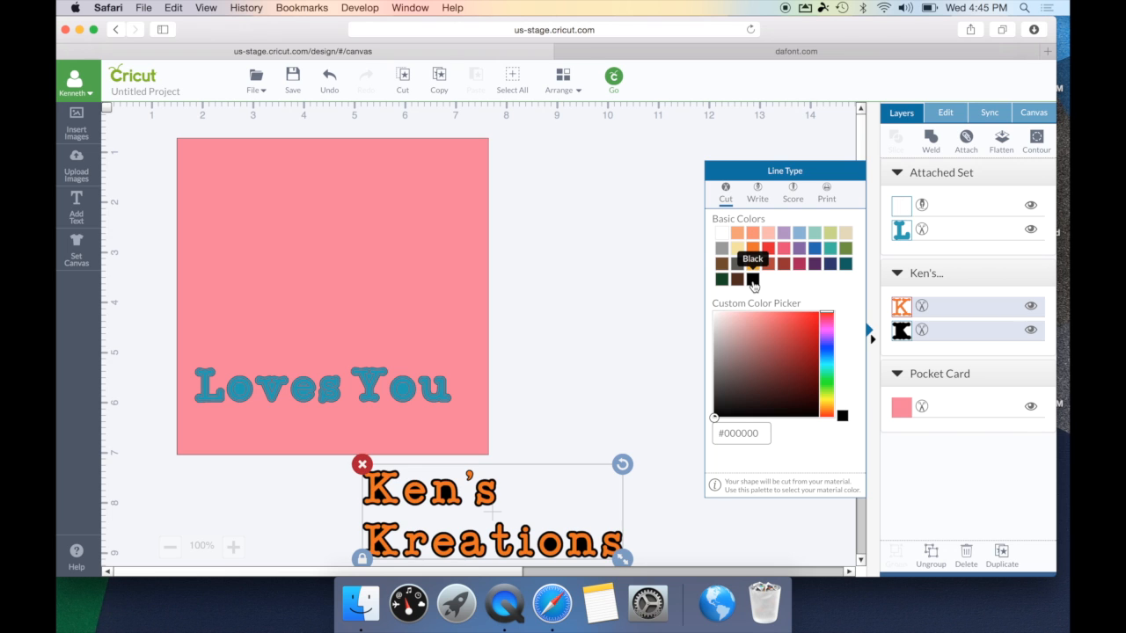
click(642, 359)
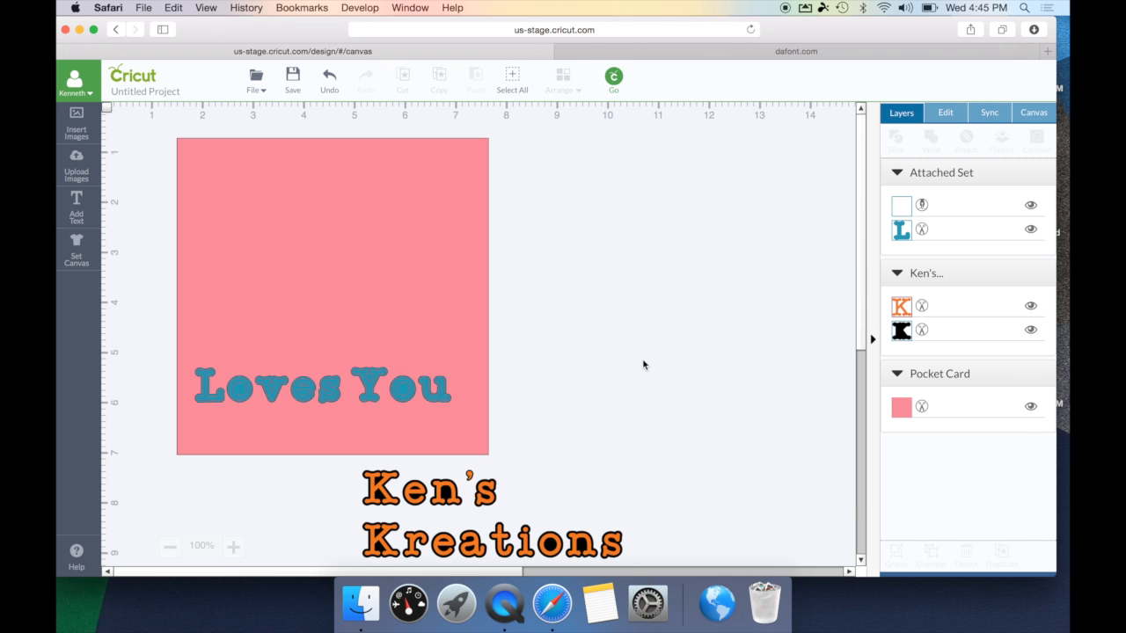
- Flatten Ken's Kreations, move it onto the pink card, and place Loves You just below it
click(446, 499)
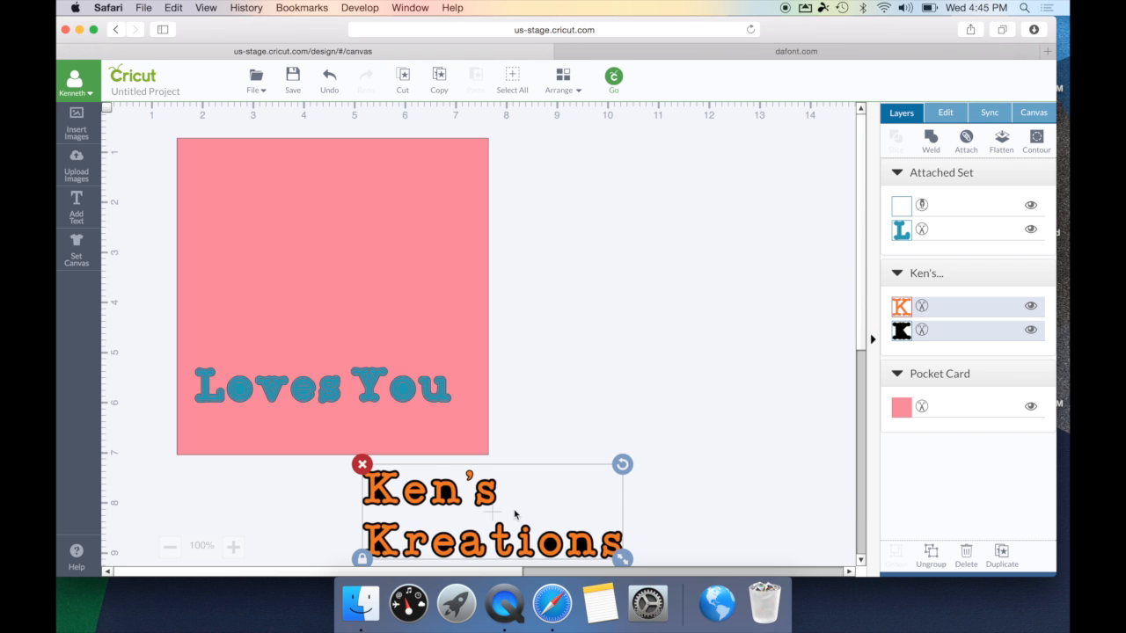
click(1000, 143)
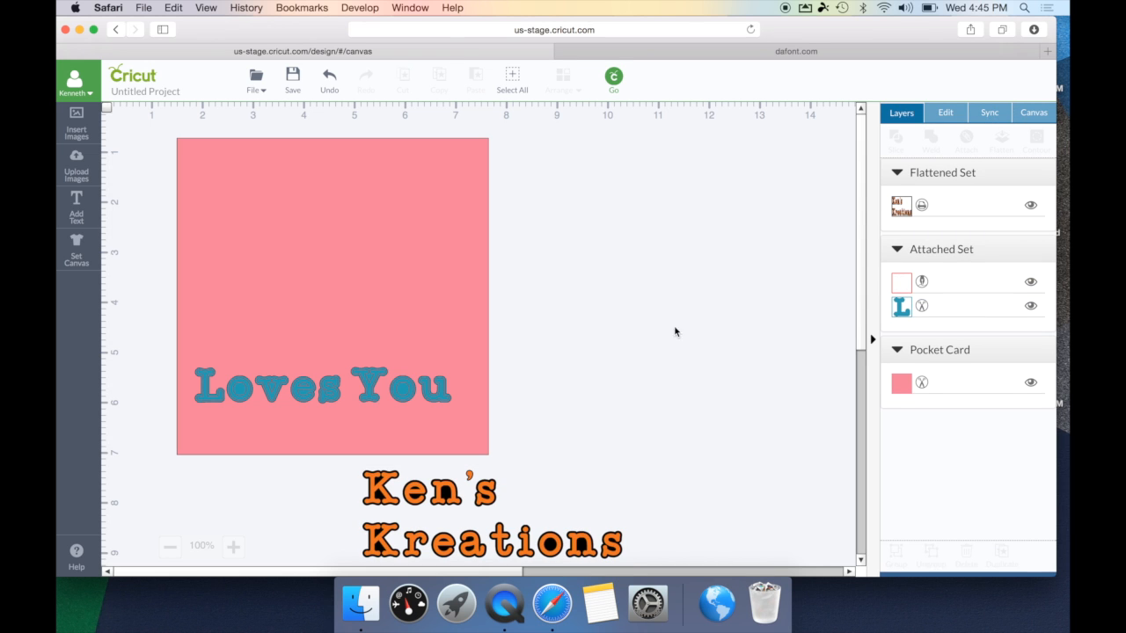
click(437, 485)
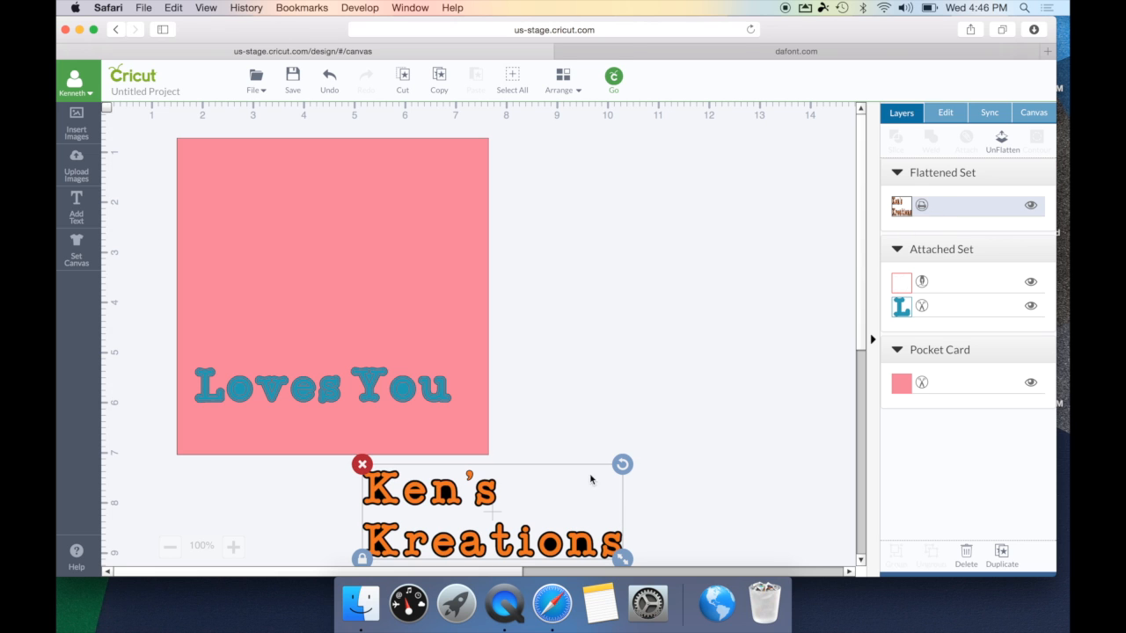
drag(481, 492, 305, 169)
click(369, 396)
drag(369, 396, 375, 312)
click(661, 345)
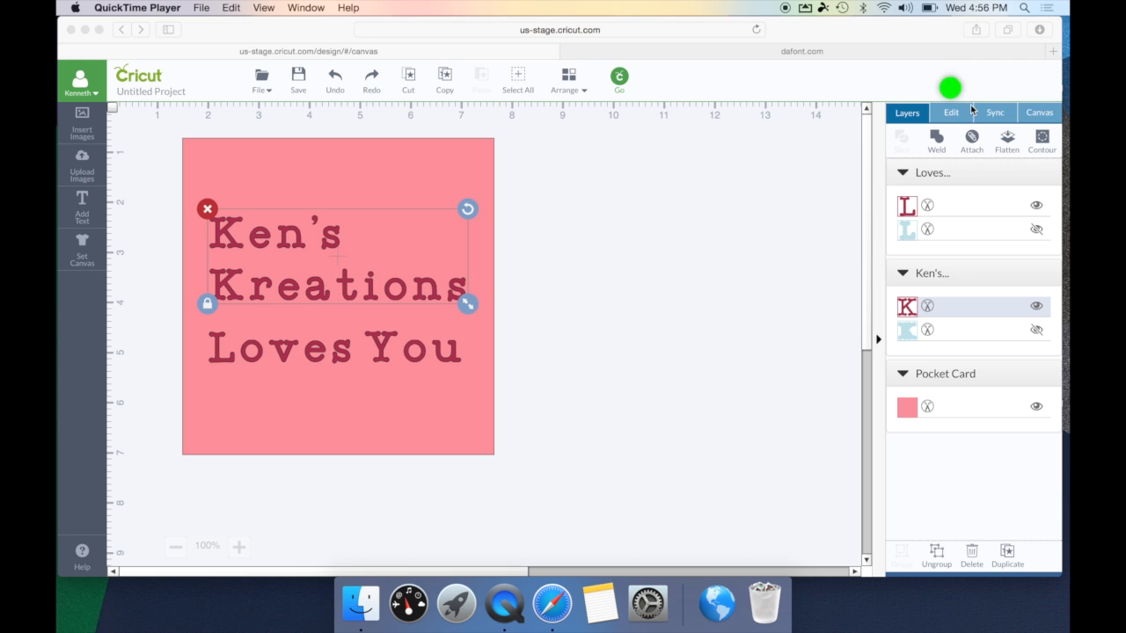
- Change the Ken's Kreations font to A FRIGHTFUL AFFAIR
click(950, 120)
click(950, 120)
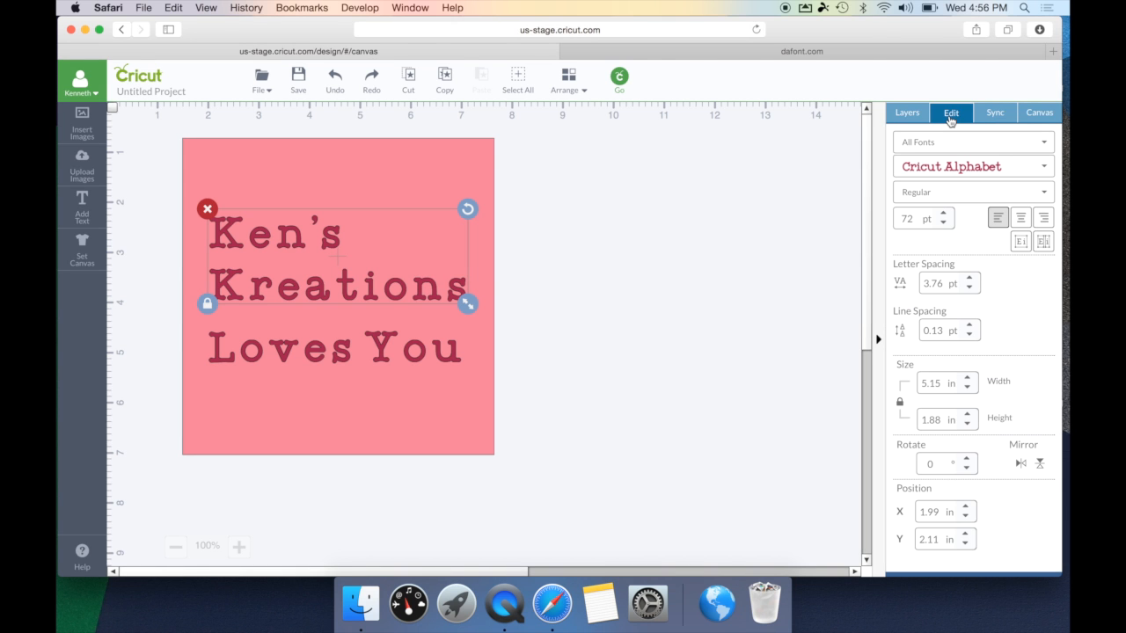
click(1044, 144)
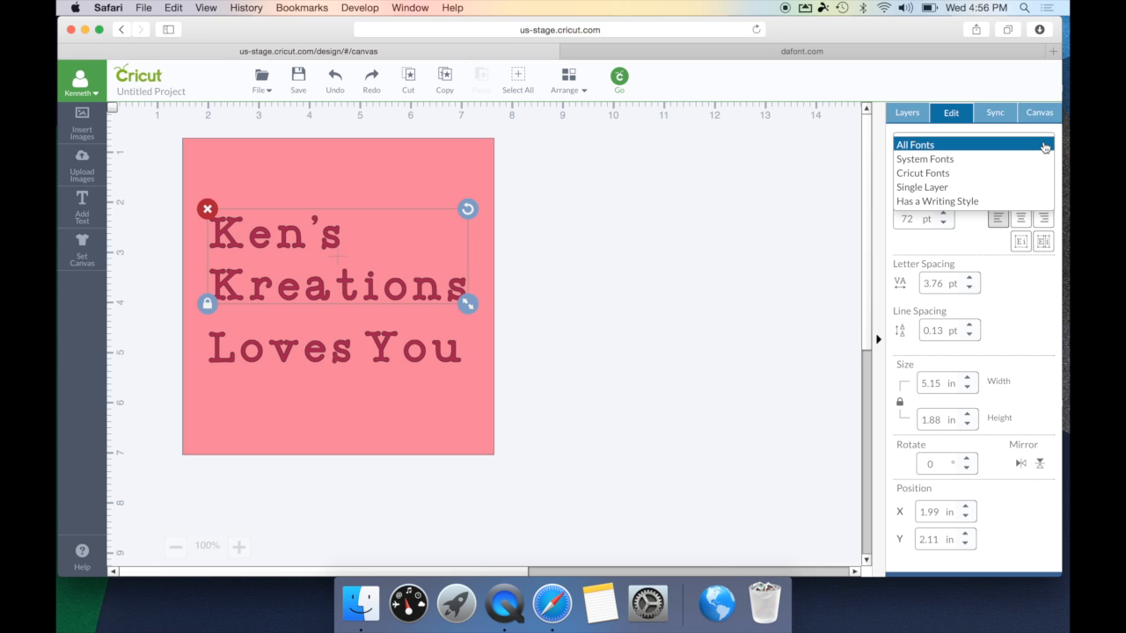
click(1044, 146)
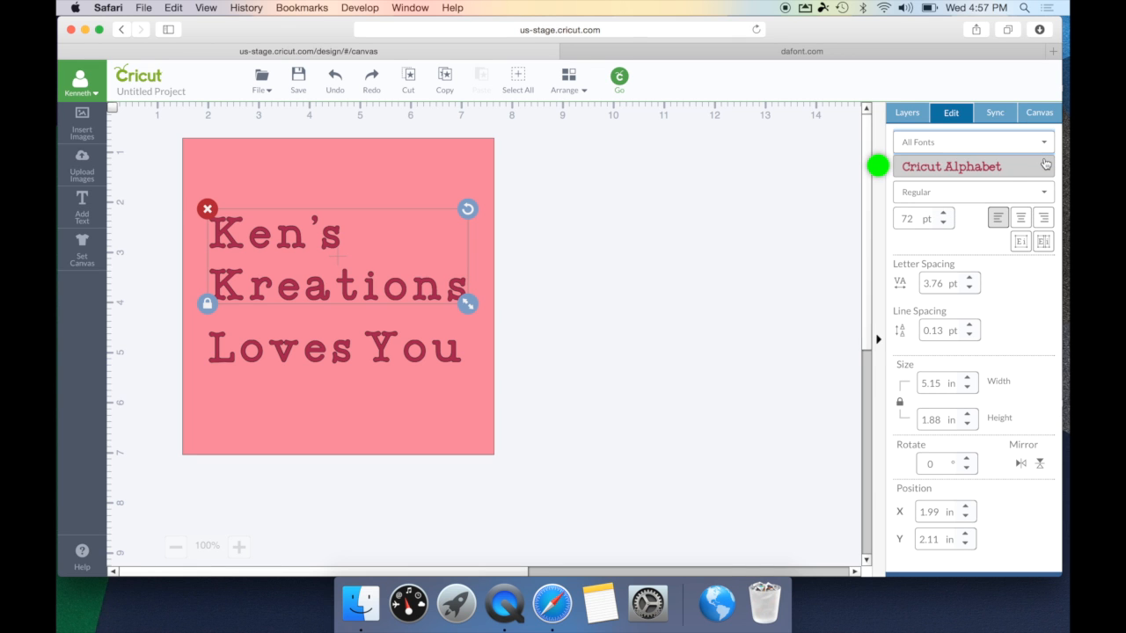
click(1046, 165)
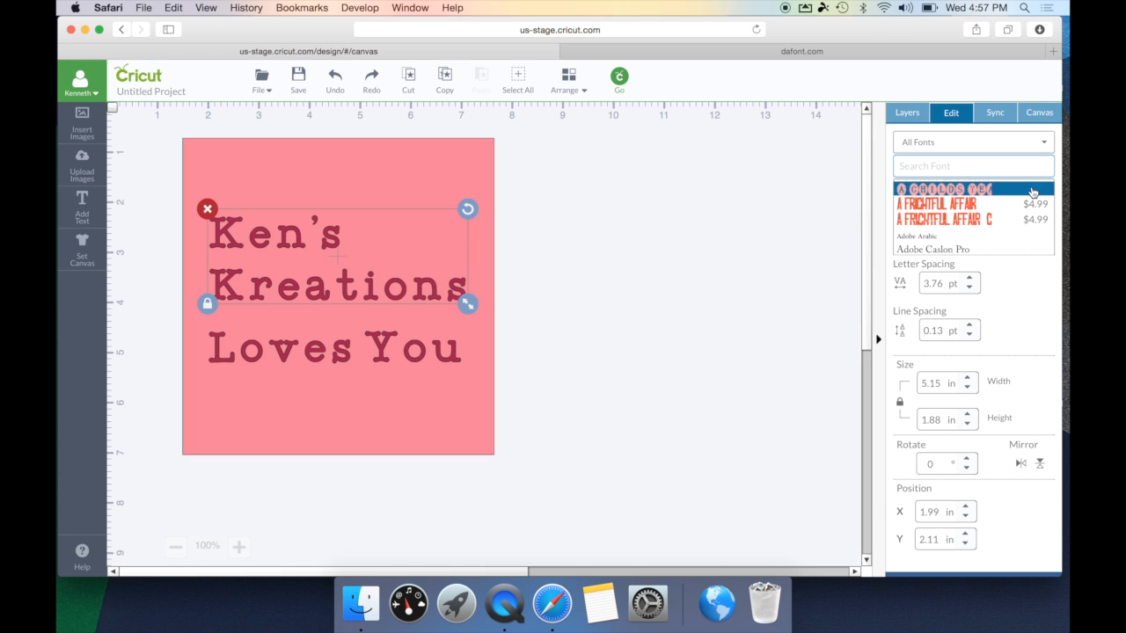
click(992, 211)
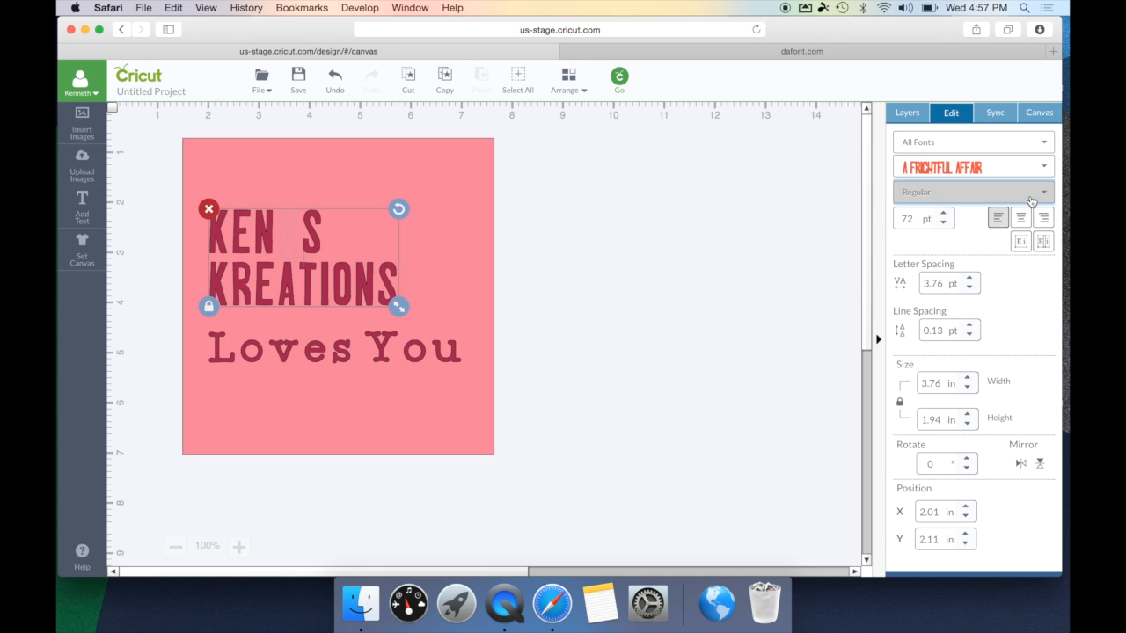
- Centre-align the two lines of Ken's Kreations
click(972, 218)
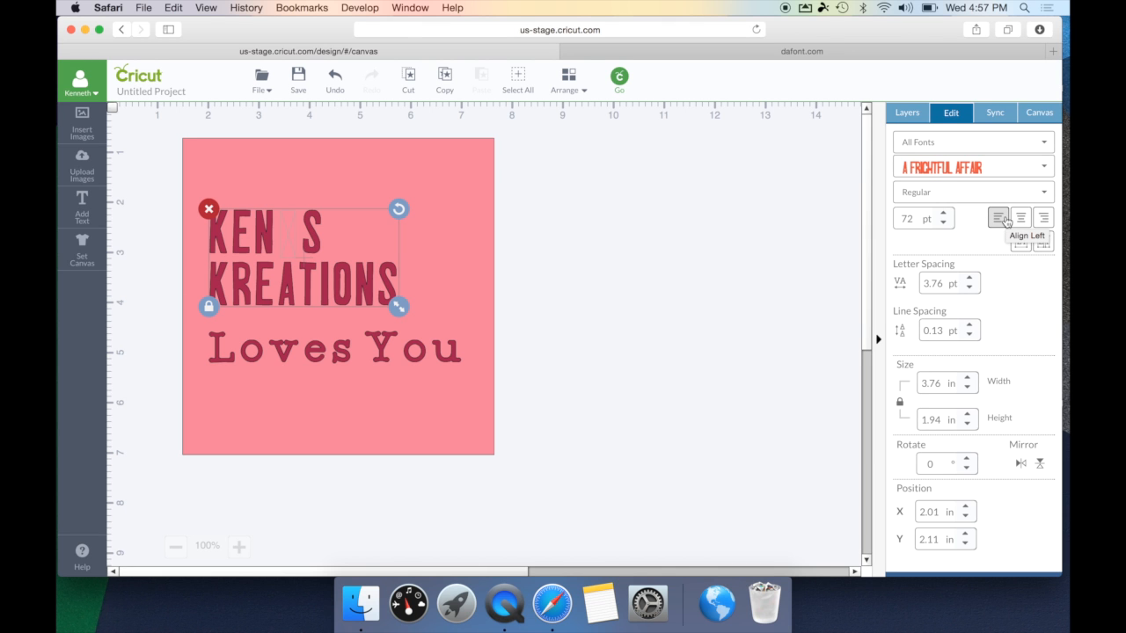
click(1042, 219)
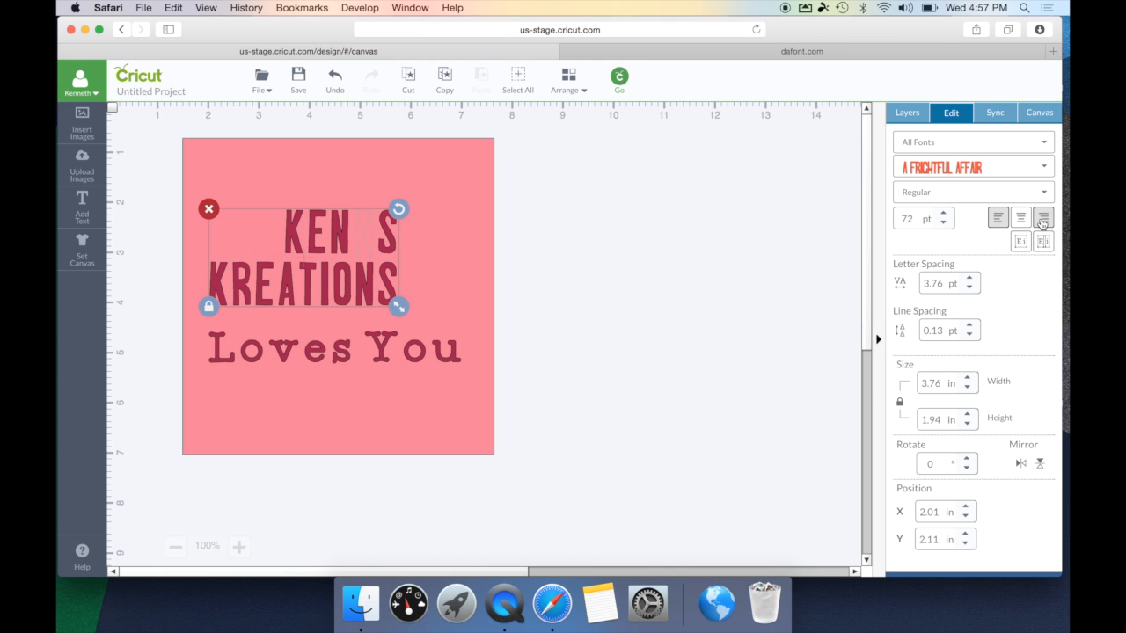
click(1021, 220)
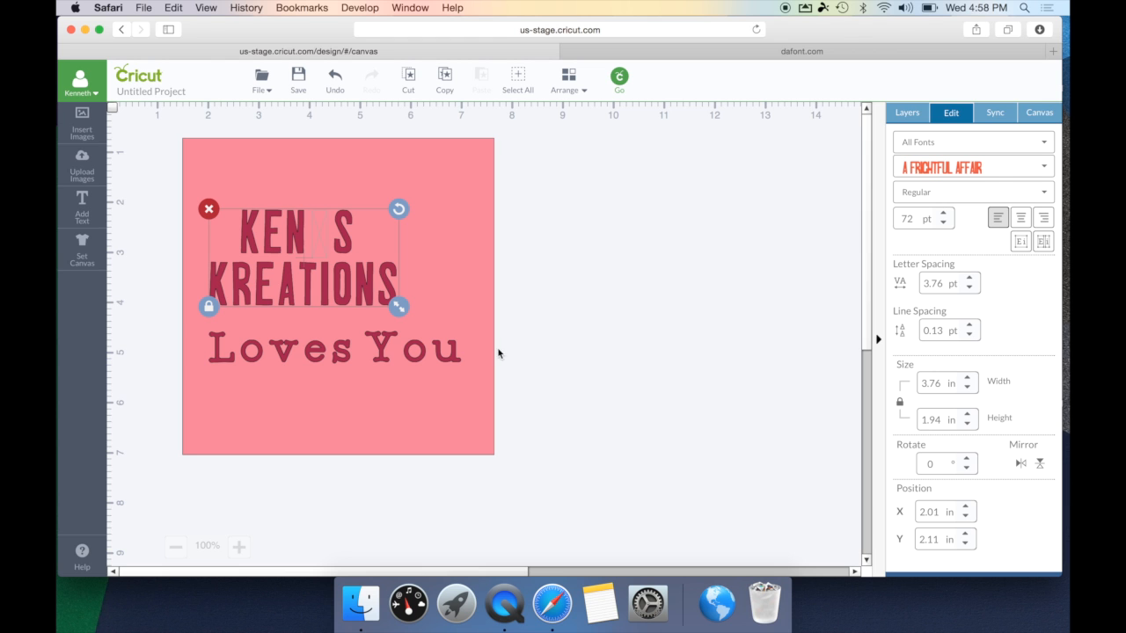
click(446, 349)
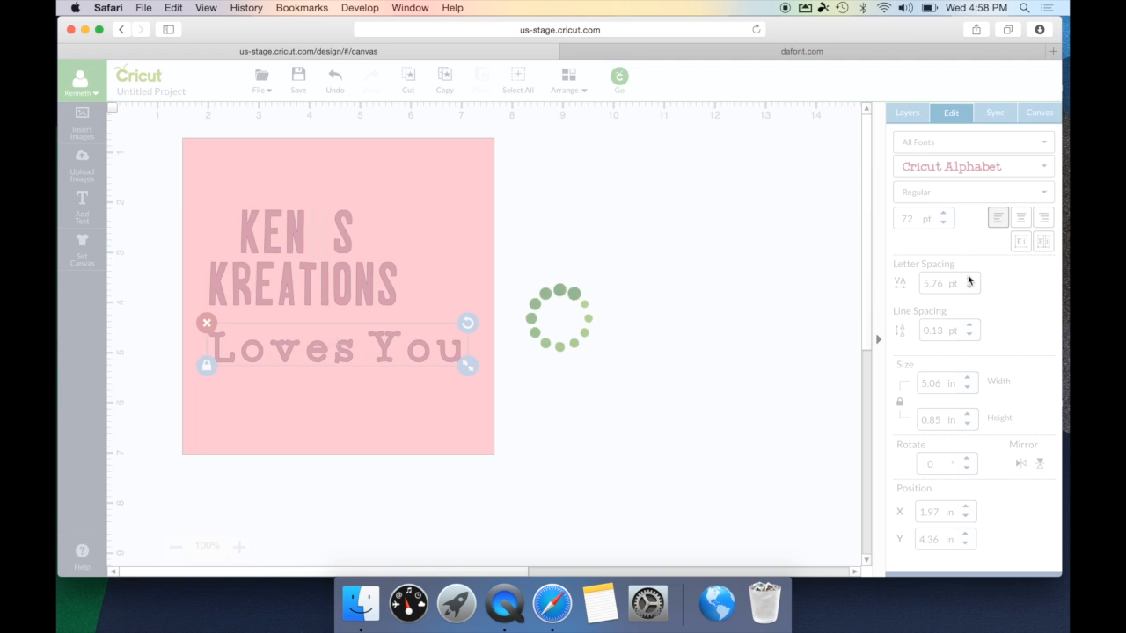
- Step the Loves You letter spacing down repeatedly until it reads -14.24 pt
click(970, 282)
click(969, 288)
click(969, 288)
click(970, 289)
click(969, 288)
click(970, 289)
click(970, 288)
click(970, 288)
click(969, 289)
click(969, 289)
click(969, 289)
click(970, 288)
click(969, 289)
click(970, 288)
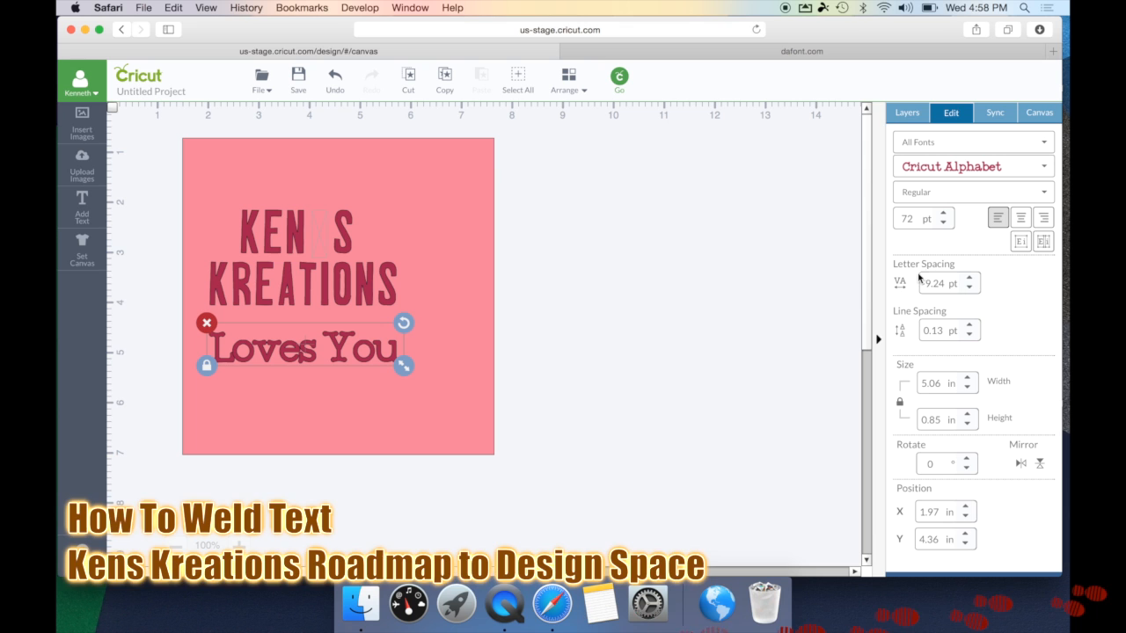
click(970, 288)
click(970, 289)
click(970, 288)
click(970, 289)
click(969, 289)
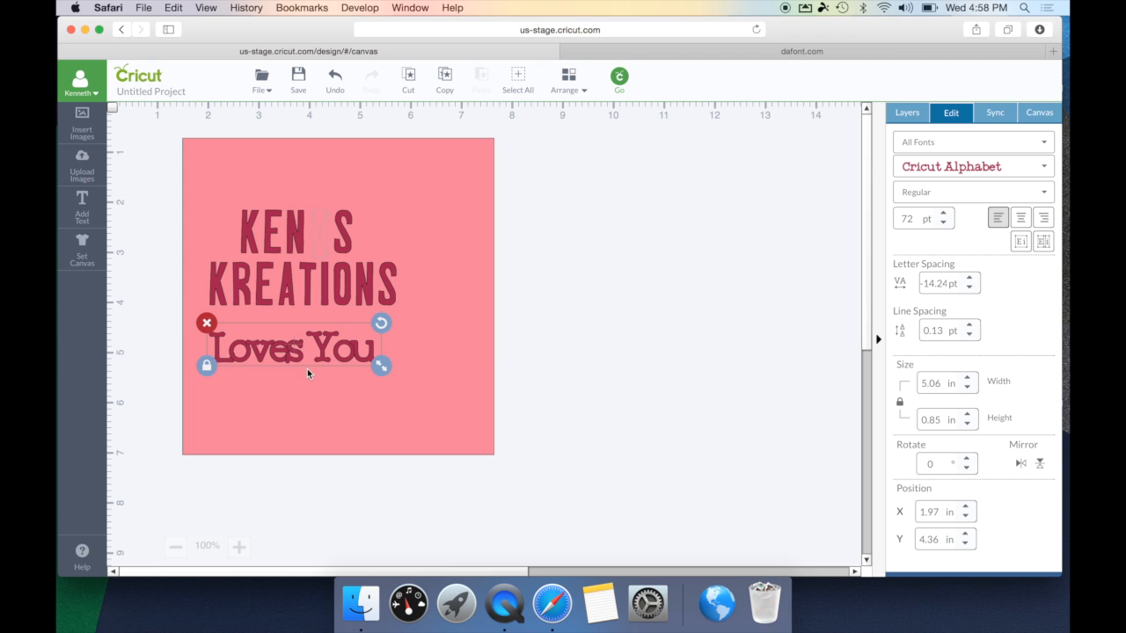
- Weld Loves You into one shape right of the card and move Ken's Kreations back onto the card
drag(323, 357, 689, 372)
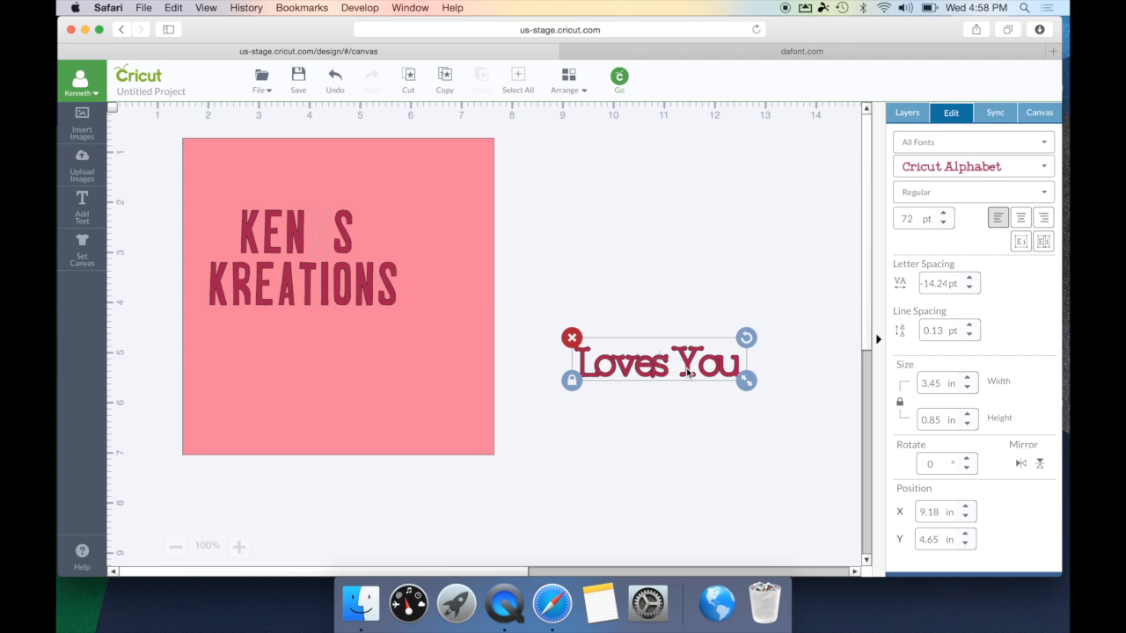
click(908, 112)
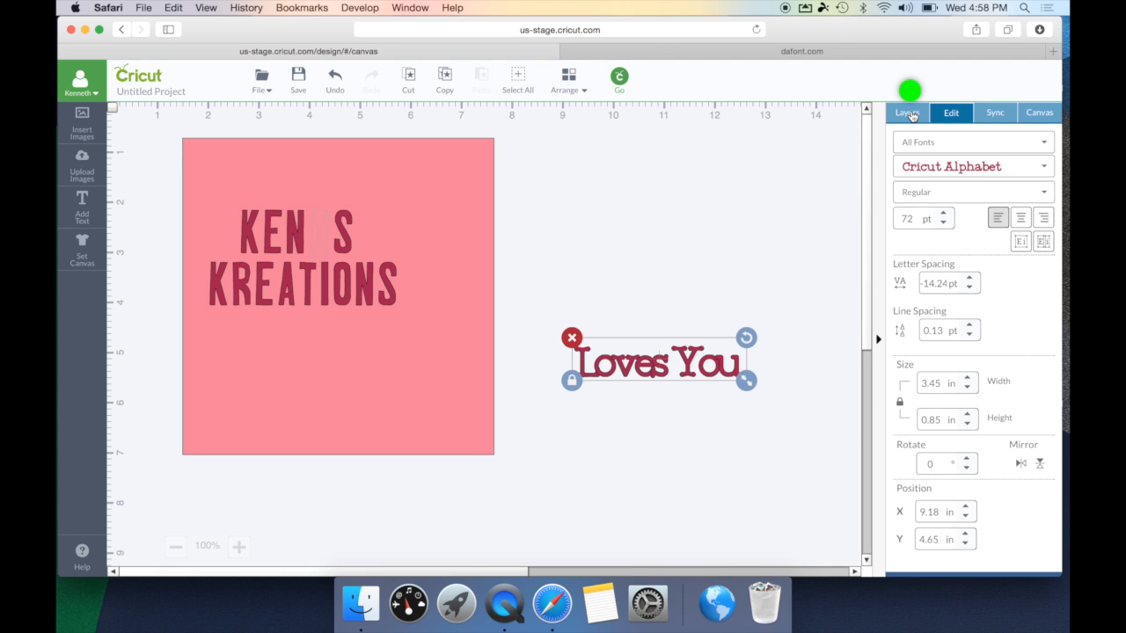
click(932, 143)
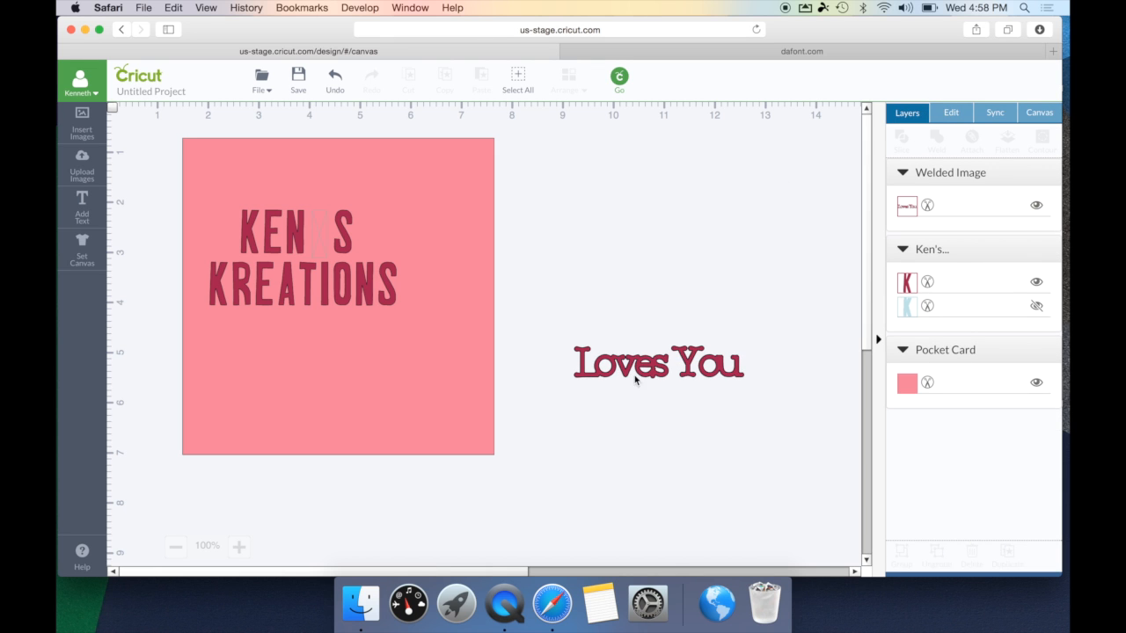
click(643, 373)
drag(643, 373, 616, 351)
click(627, 419)
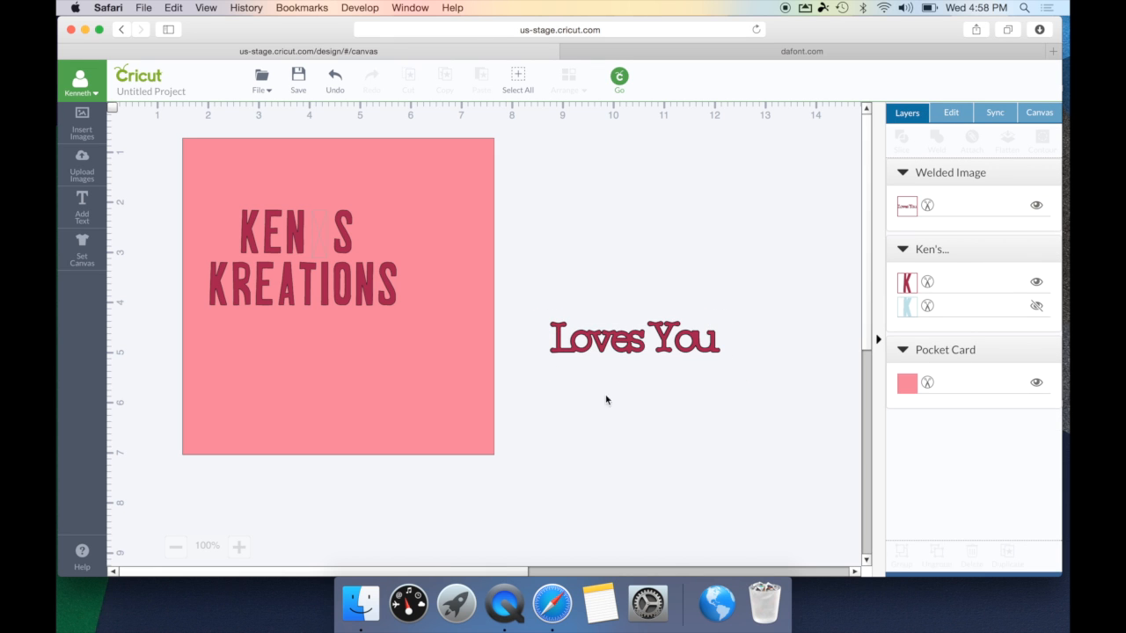
click(658, 348)
drag(381, 257, 428, 280)
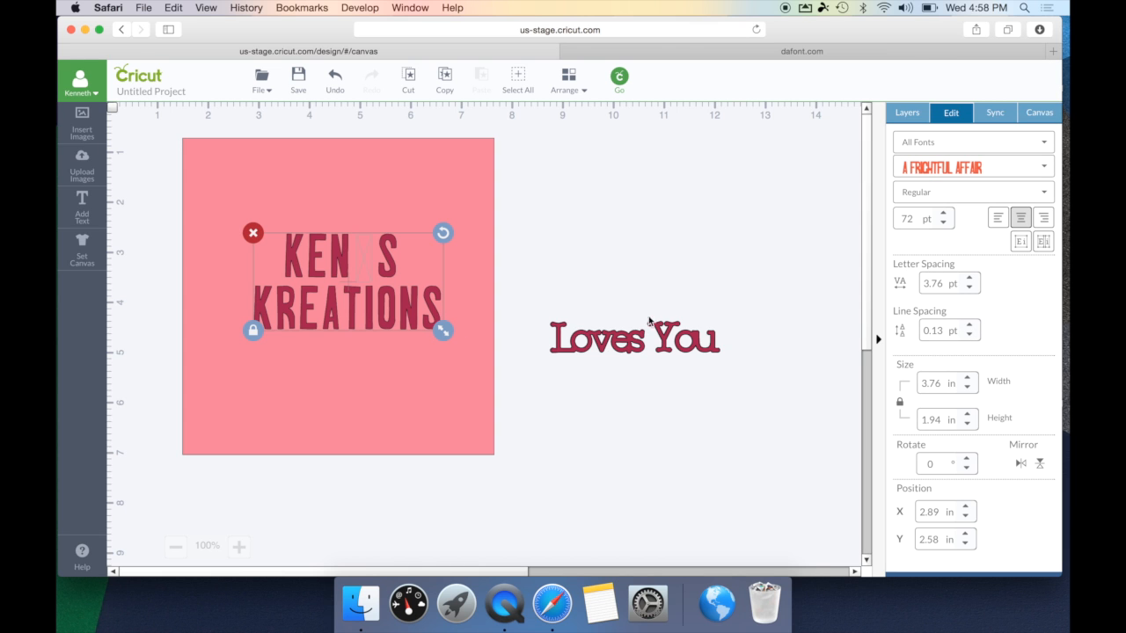
- Drag KEN S KREATIONS into the pink square and adjust its line spacing to about 0.13 pt
click(971, 327)
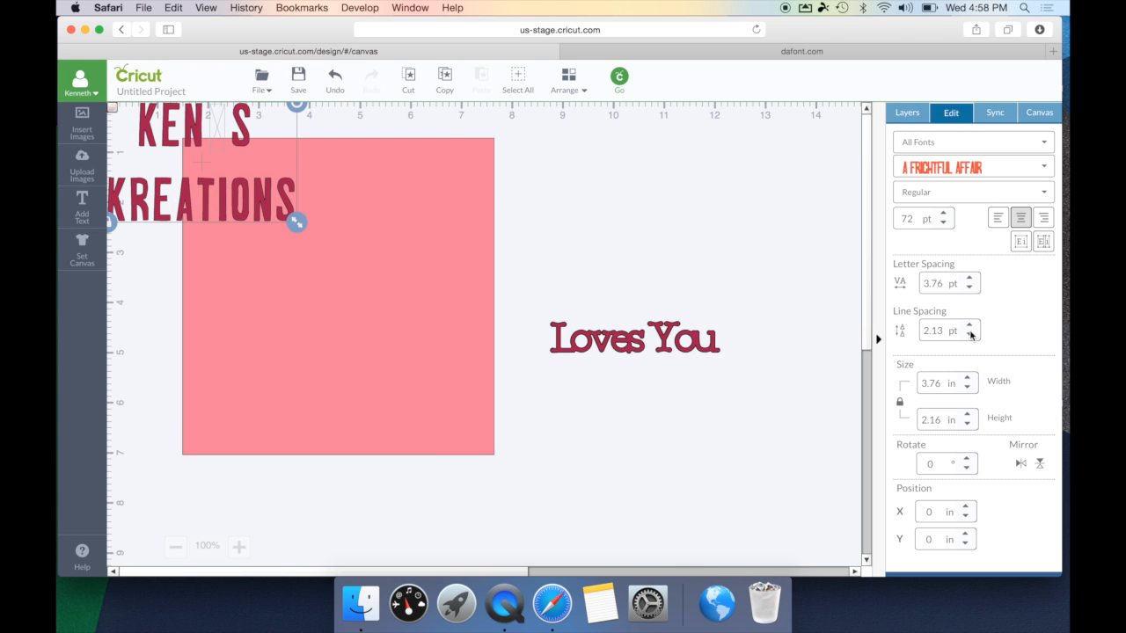
drag(233, 203, 368, 287)
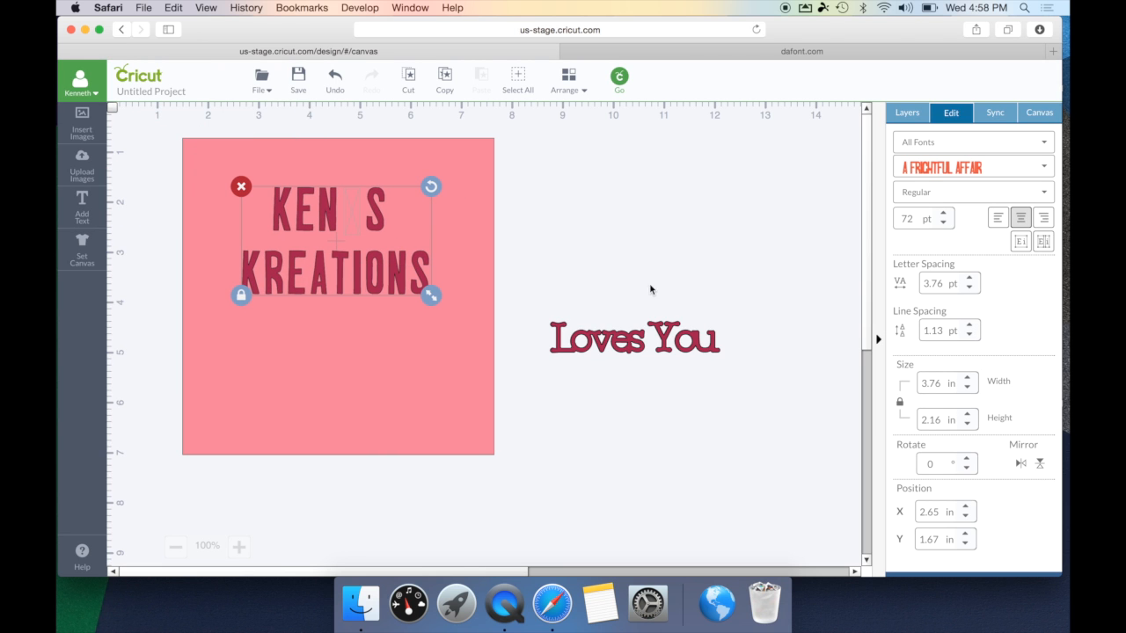
click(971, 327)
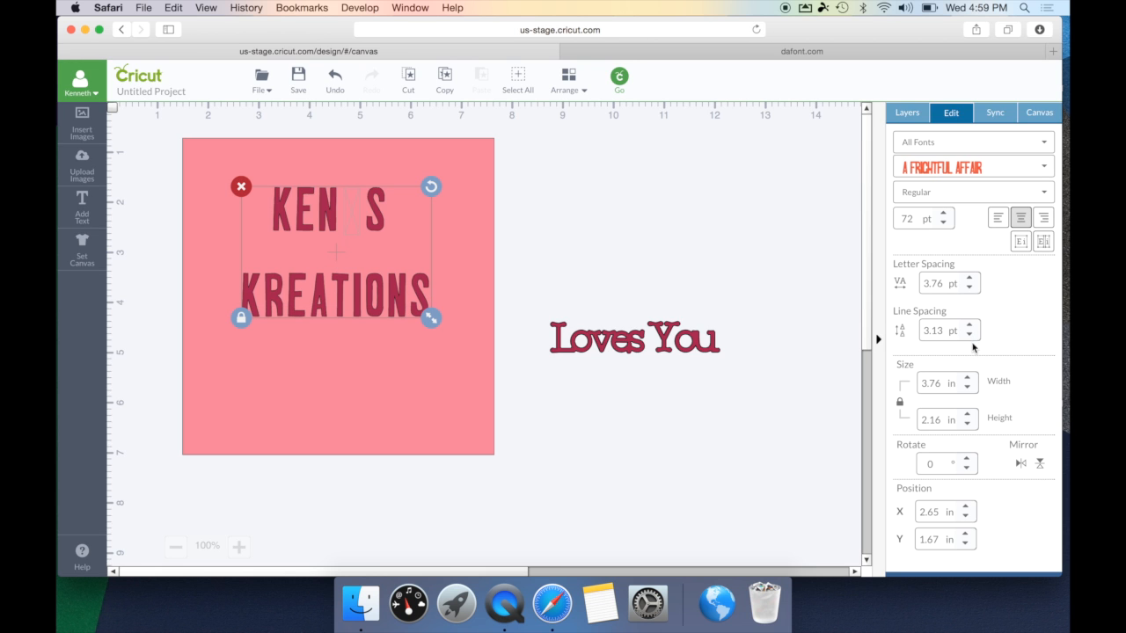
click(970, 335)
click(970, 335)
click(970, 336)
click(971, 335)
click(970, 335)
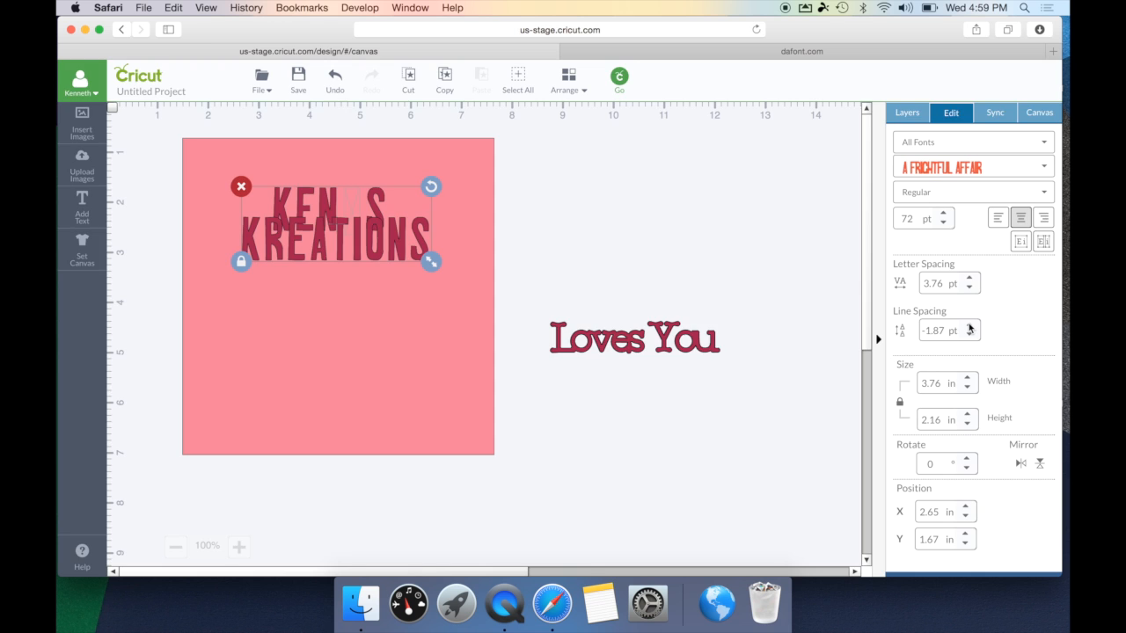
click(971, 327)
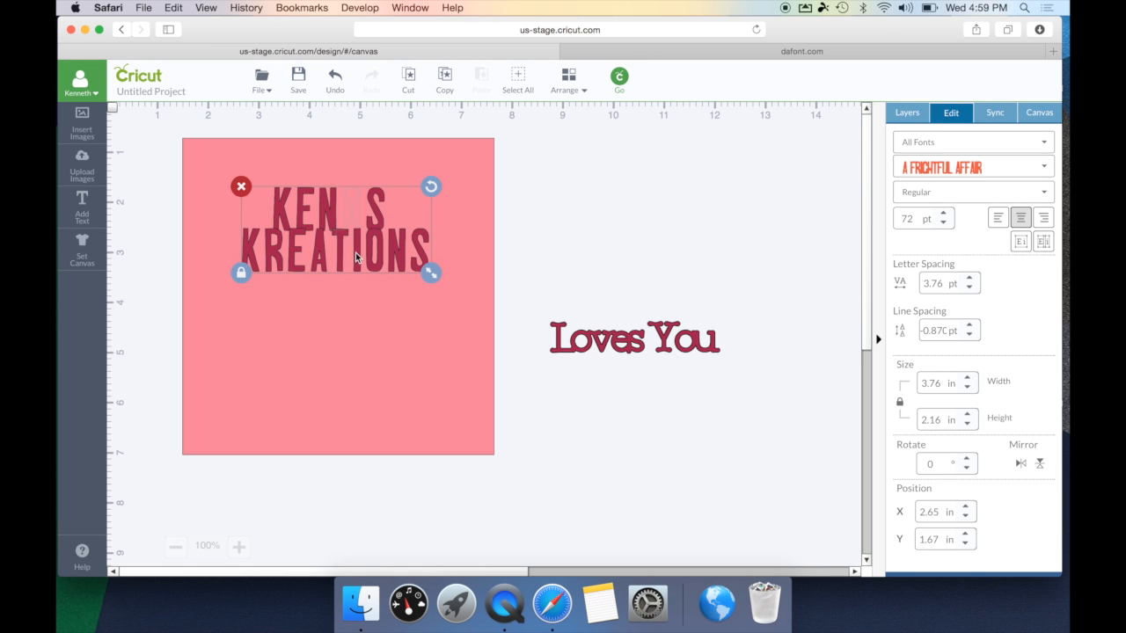
click(968, 336)
click(969, 327)
click(968, 327)
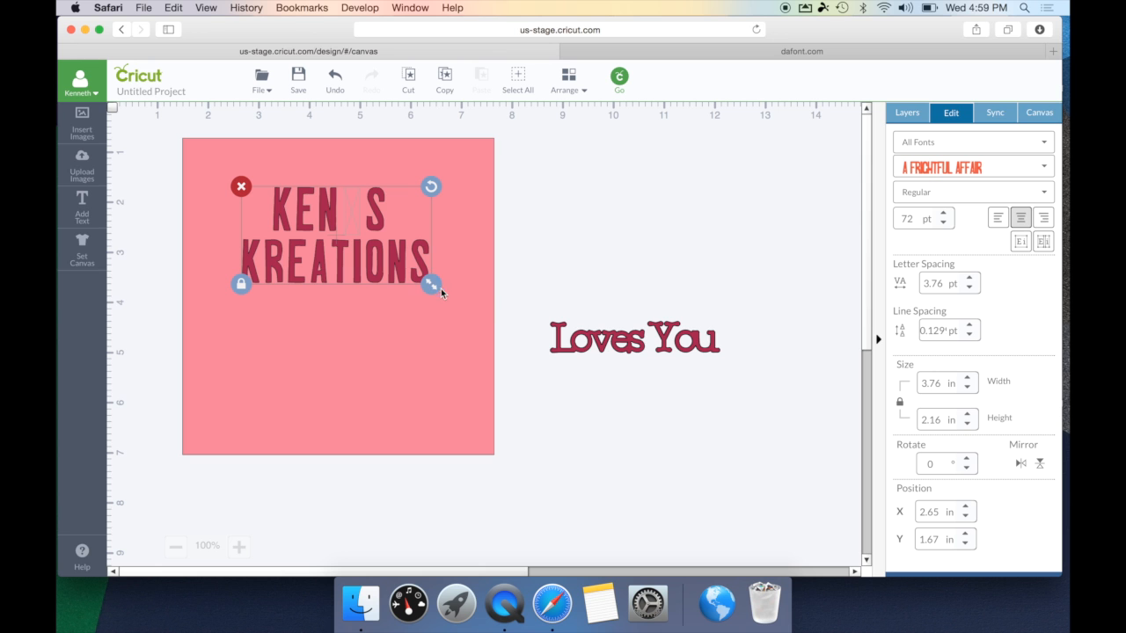
- Enlarge KEN S KREATIONS to about 3.83 by 2.49 inches using the resize handle and Width arrows
mouse_move(434, 288)
mouse_down()
mouse_move(458, 303)
mouse_move(423, 278)
mouse_move(441, 290)
mouse_up()
click(968, 379)
click(968, 380)
click(968, 387)
click(968, 387)
click(967, 387)
click(968, 387)
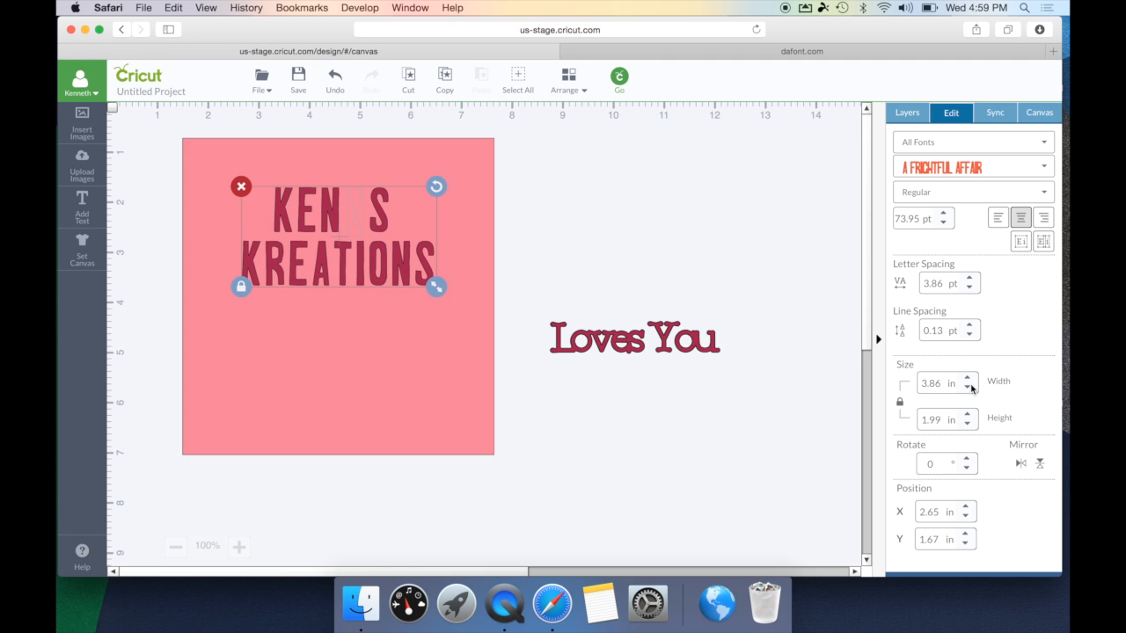
drag(446, 296, 451, 302)
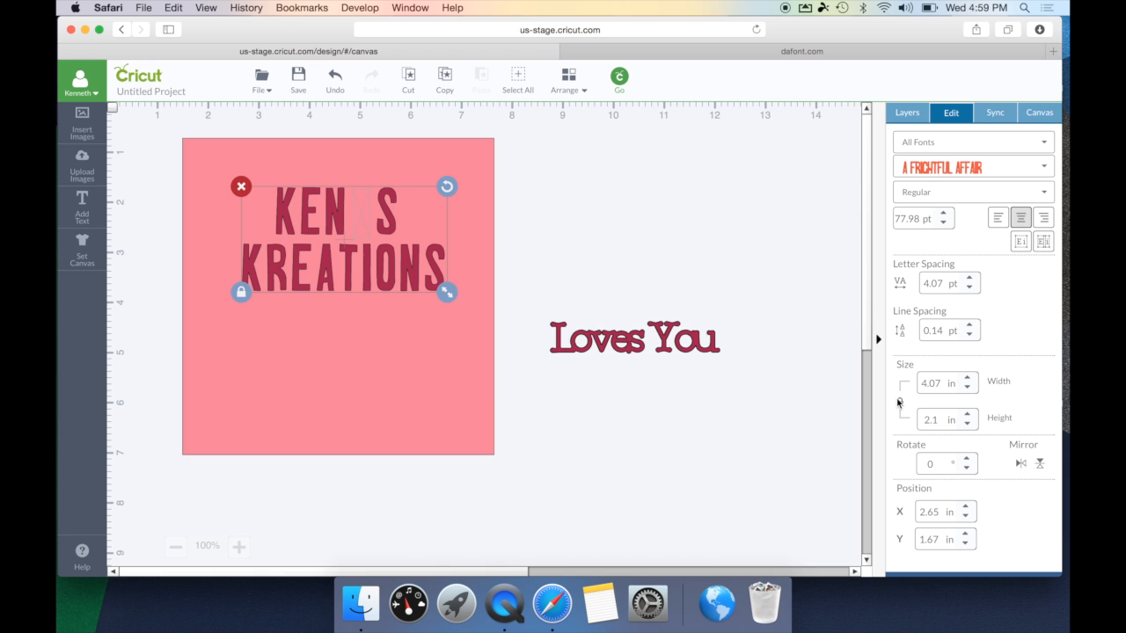
drag(446, 292, 437, 317)
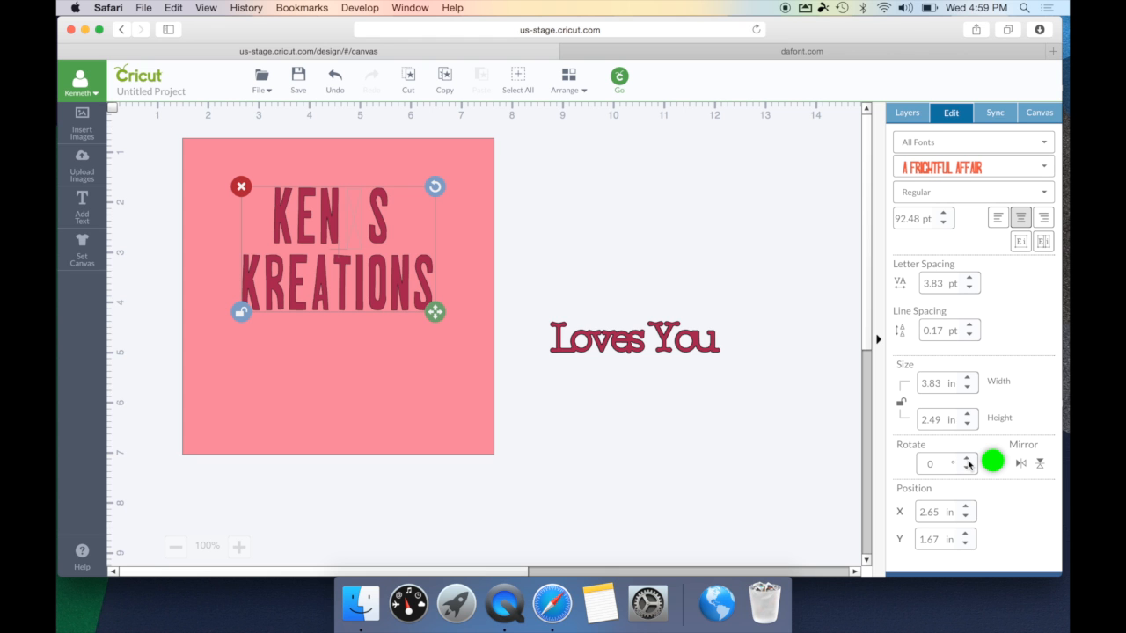
- Try rotating the text, then return its rotation to 0 so it sits level
drag(438, 190, 454, 257)
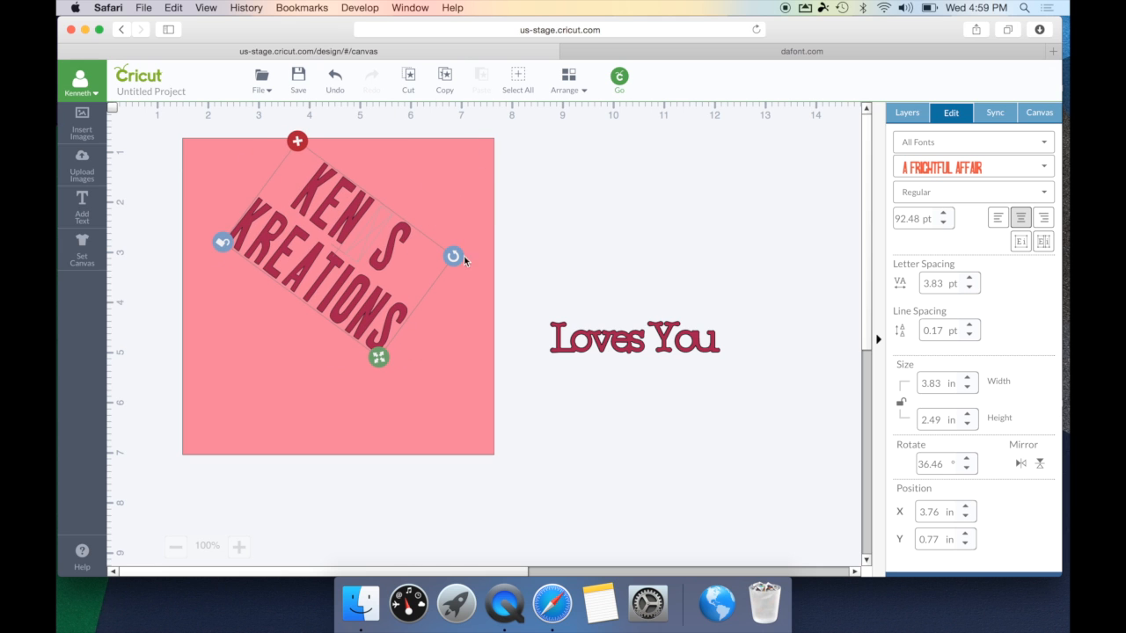
click(969, 459)
click(968, 459)
click(969, 459)
click(969, 459)
click(969, 460)
click(969, 459)
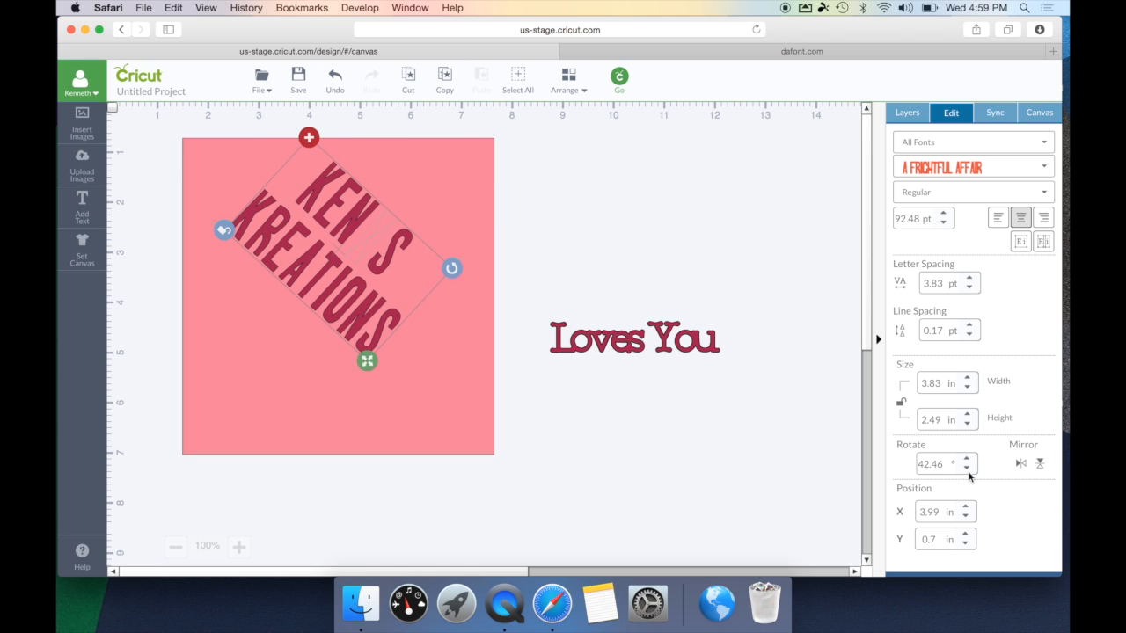
click(968, 468)
click(969, 468)
click(968, 468)
click(968, 468)
click(969, 468)
click(969, 468)
click(968, 468)
click(968, 468)
click(968, 469)
click(969, 468)
click(969, 469)
click(969, 469)
click(968, 469)
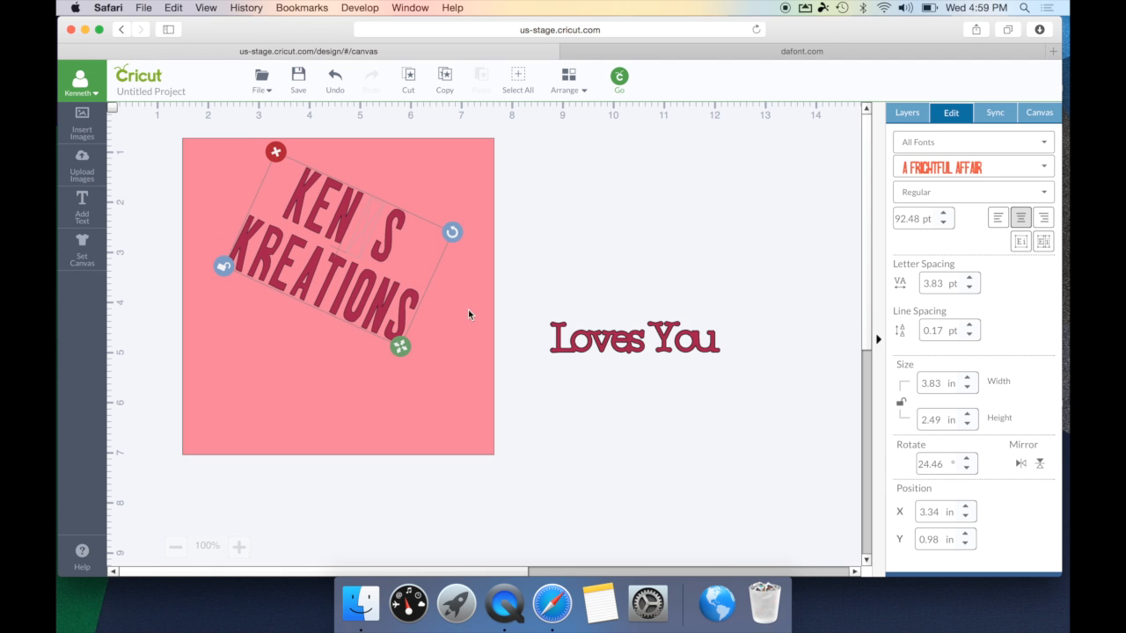
drag(451, 230, 437, 185)
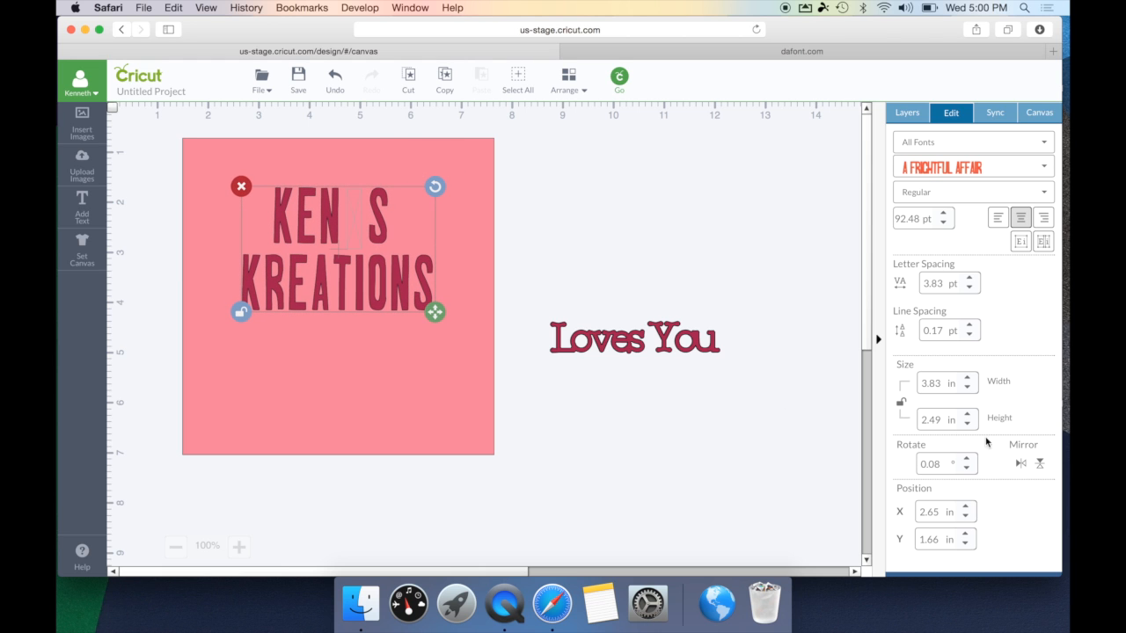
- Test mirroring and flipping the text, undoing each, then select the Loves You text
click(1021, 464)
click(1021, 465)
click(1041, 465)
click(1041, 465)
click(648, 345)
- Delete the Loves You and KEN S KREATIONS texts, then select the pink square
key(BackSpace)
click(409, 292)
key(BackSpace)
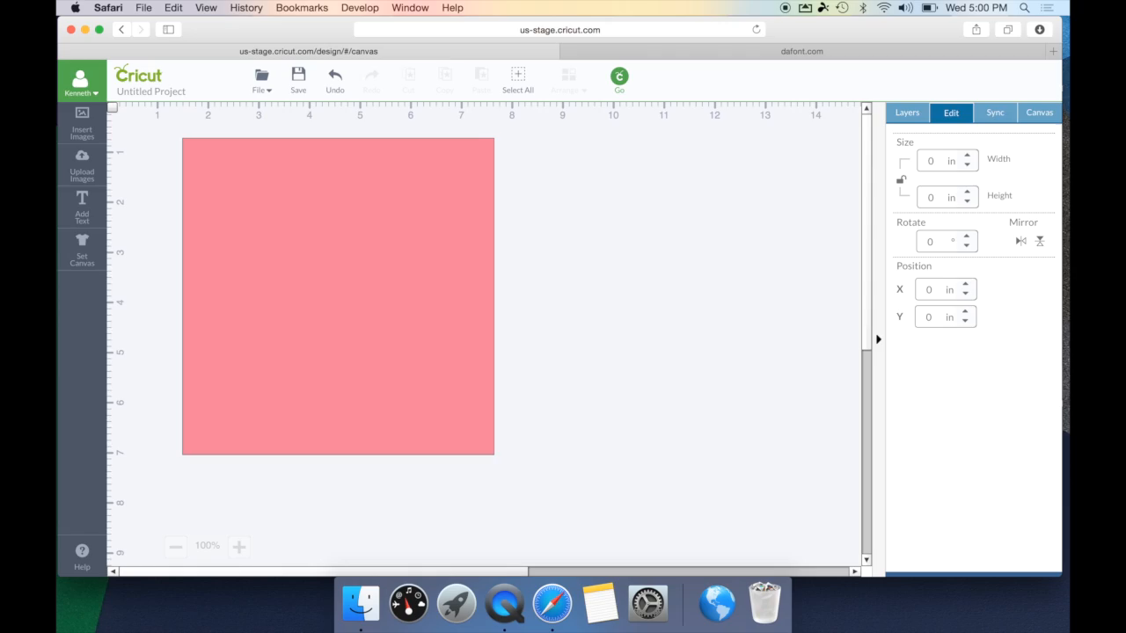
click(409, 292)
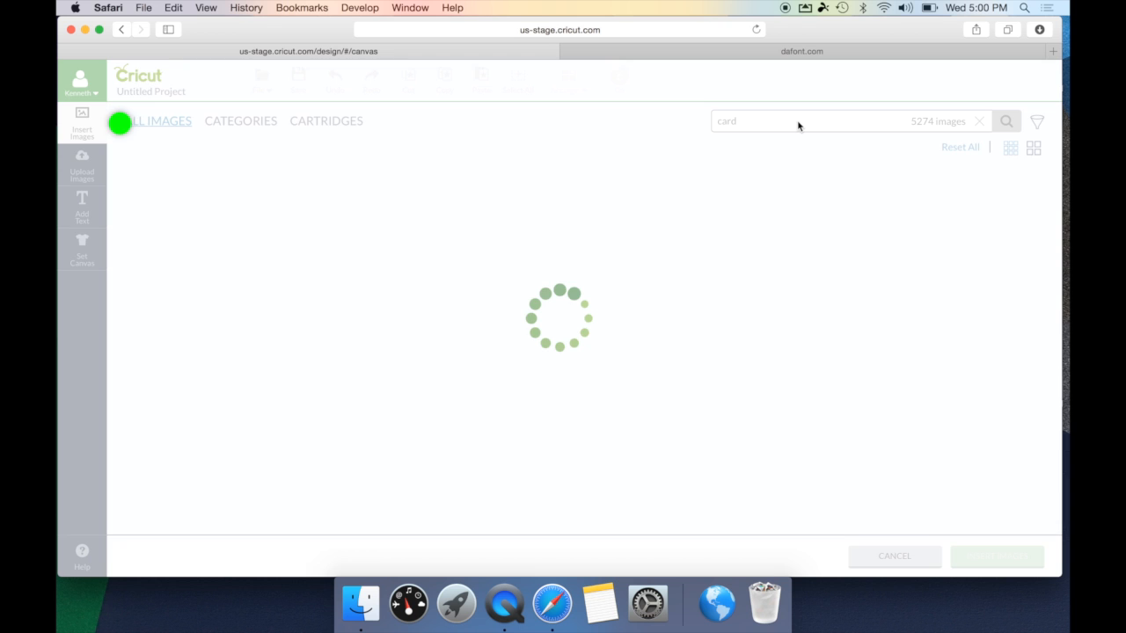
- Search images for 'circle' and insert the plain solid circle
key(BackSpace)
key(BackSpace)
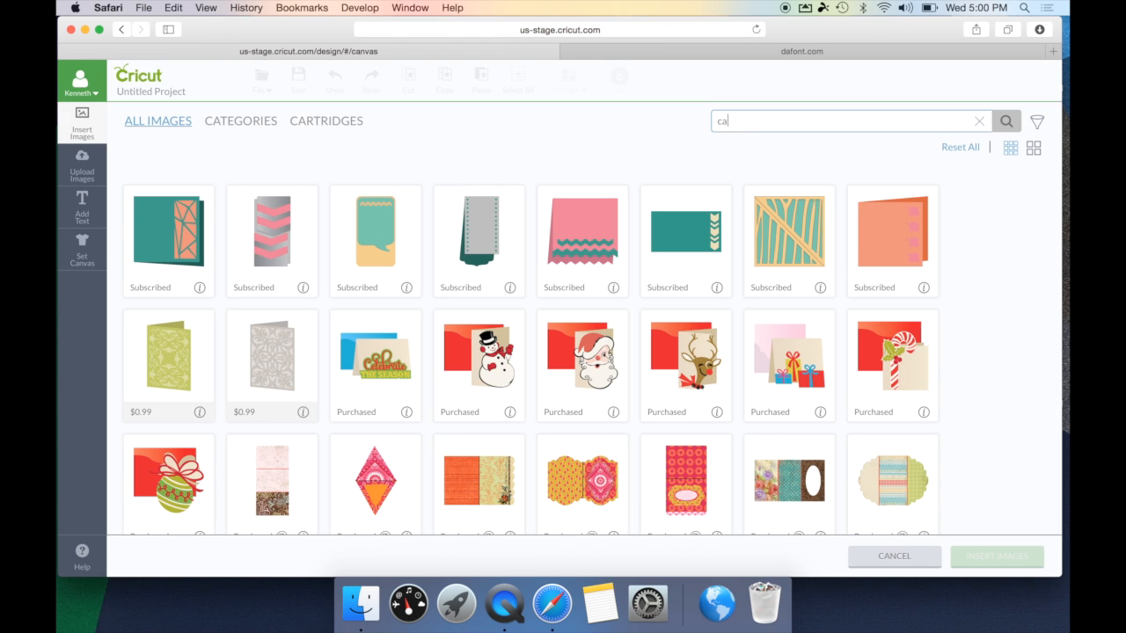
text(ircle)
key(Return)
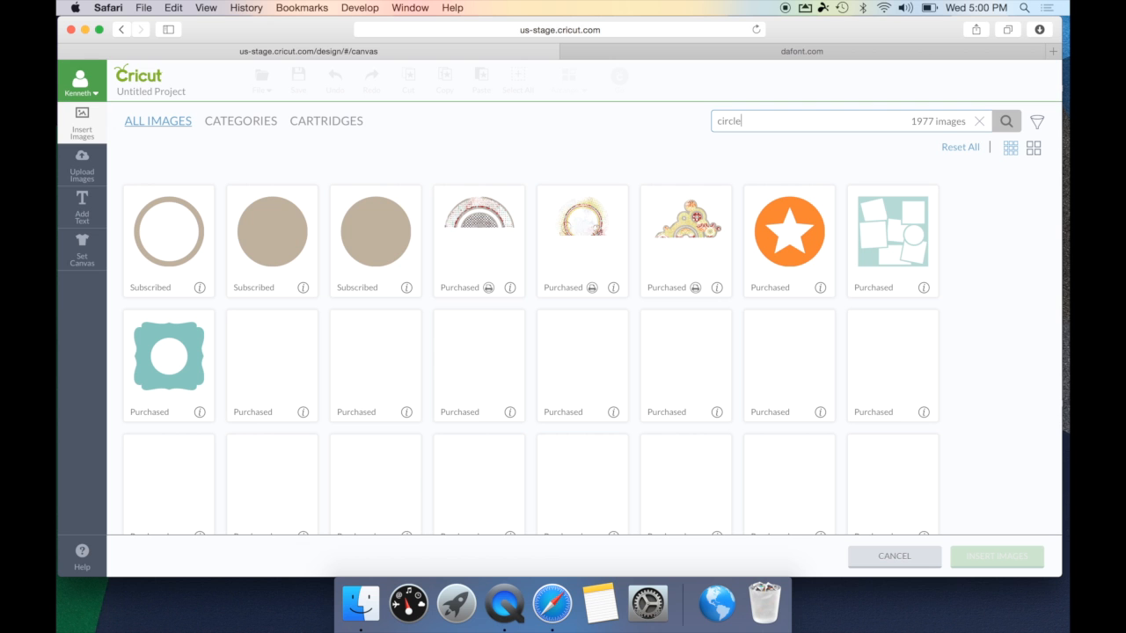
click(318, 250)
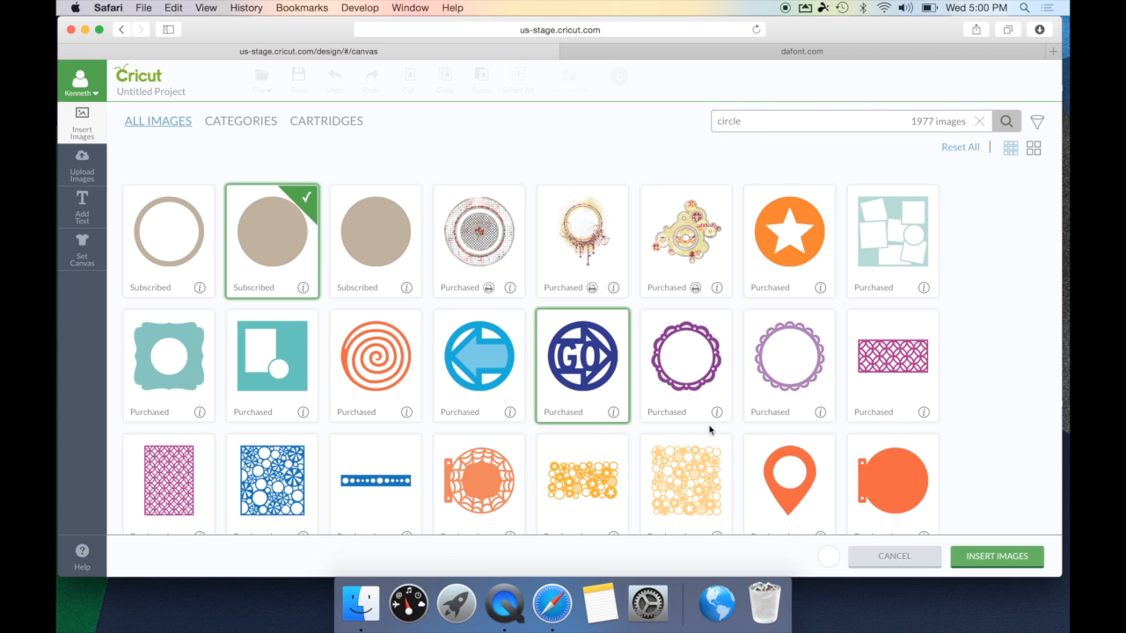
click(972, 558)
- Enlarge the circle to about 4.4 inches and position it on the canvas
drag(459, 468, 284, 239)
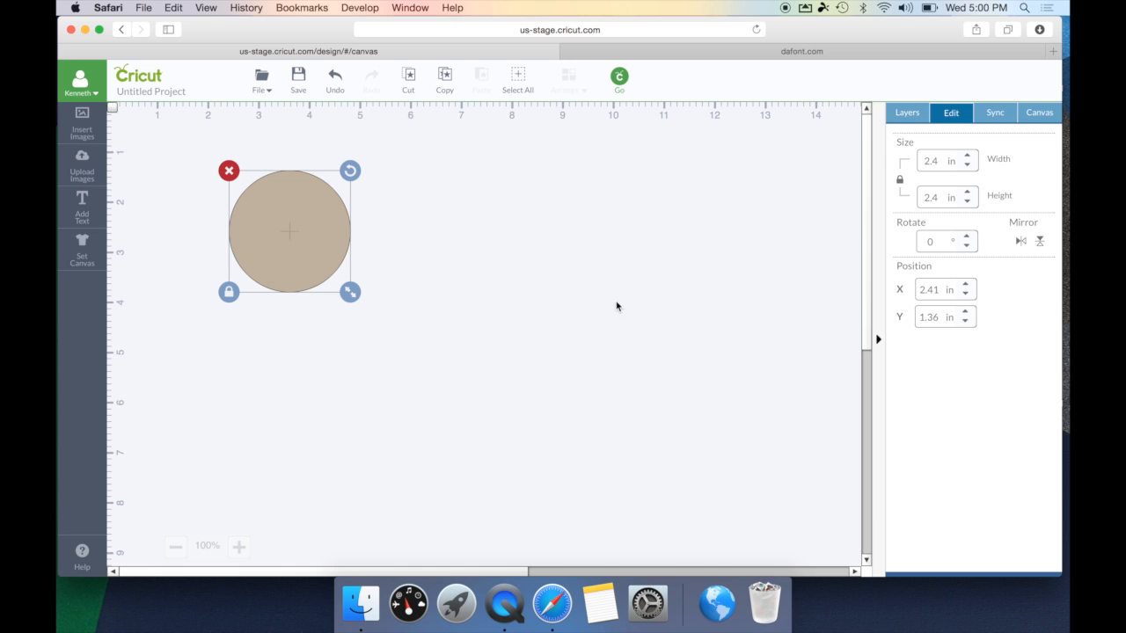
click(919, 123)
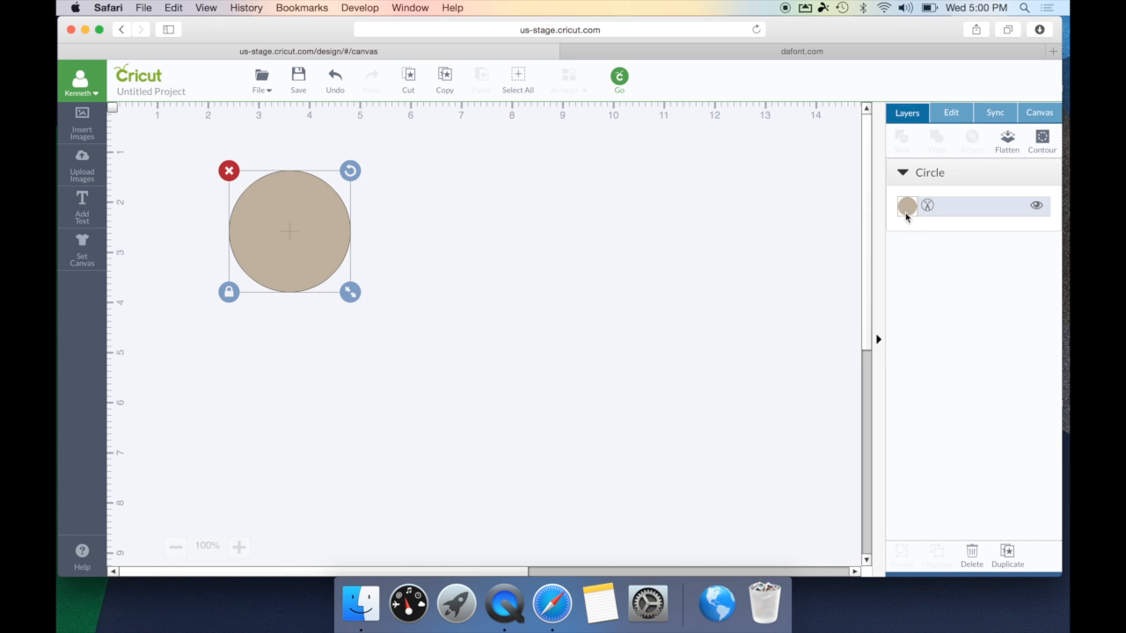
drag(349, 297, 499, 409)
click(650, 361)
mouse_move(378, 307)
mouse_down()
mouse_move(411, 314)
mouse_move(387, 307)
mouse_up()
click(535, 322)
- Add the text Happy Birthday and move it below and right of the circle
click(76, 226)
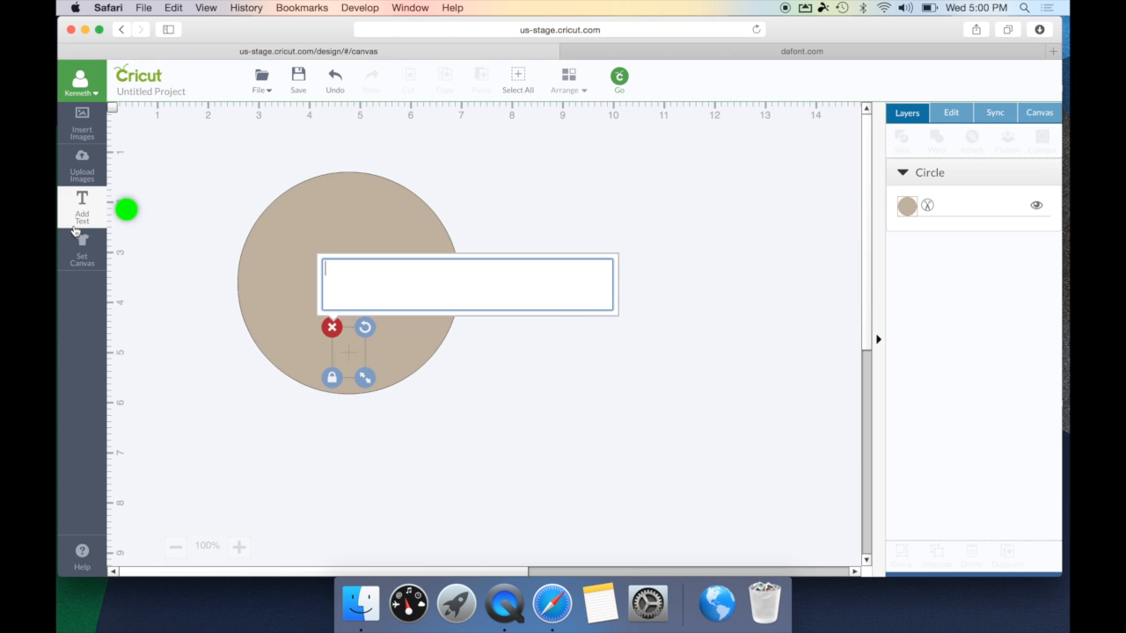
text(Happy Birthday)
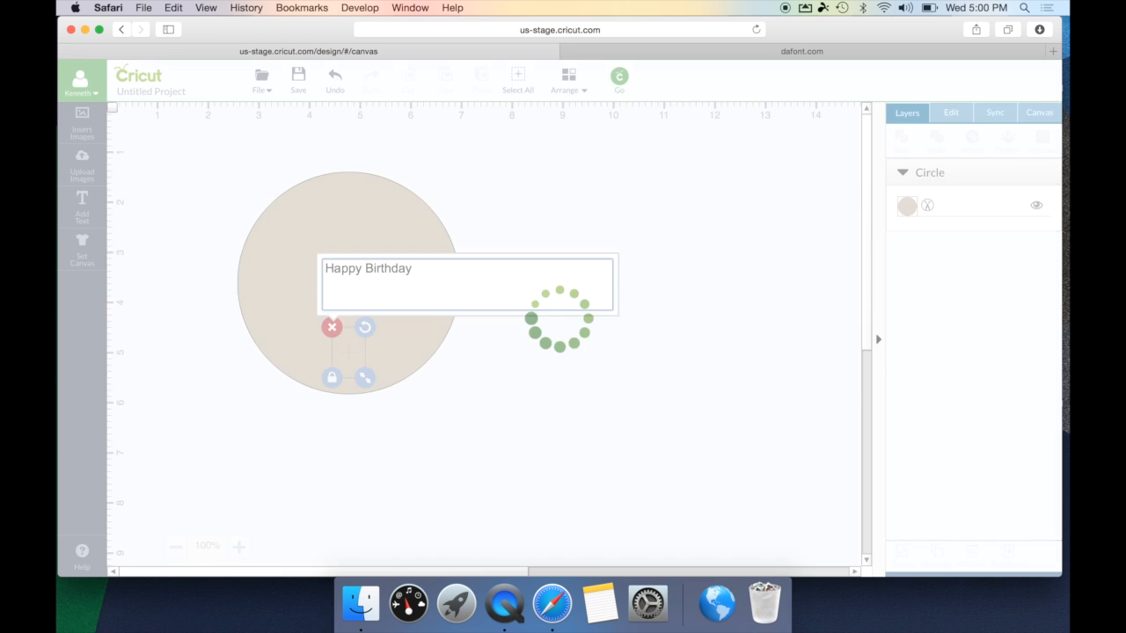
click(467, 426)
click(467, 427)
click(465, 363)
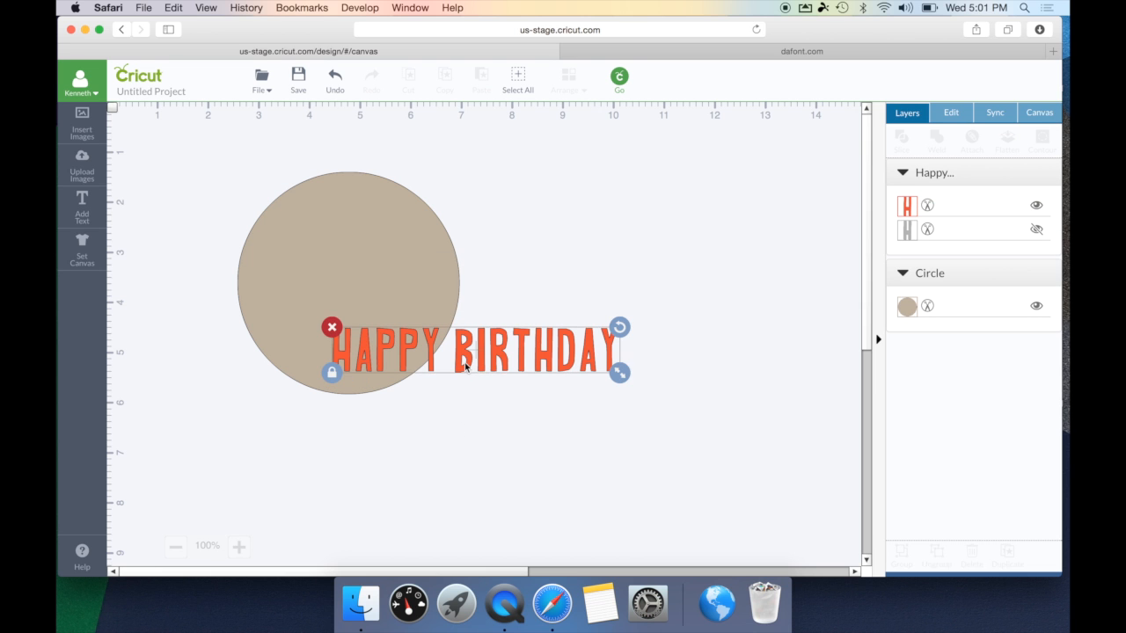
drag(465, 364, 548, 437)
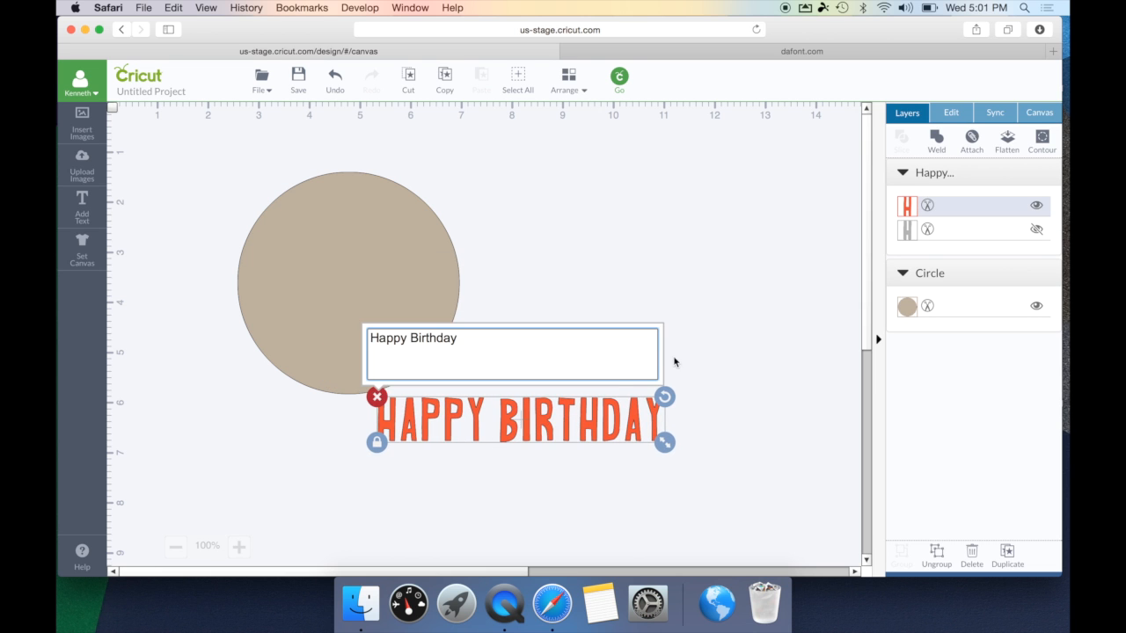
click(773, 327)
drag(630, 439, 667, 432)
- Nudge HAPPY BIRTHDAY slightly lower and right, then ungroup it into separate letters
click(962, 113)
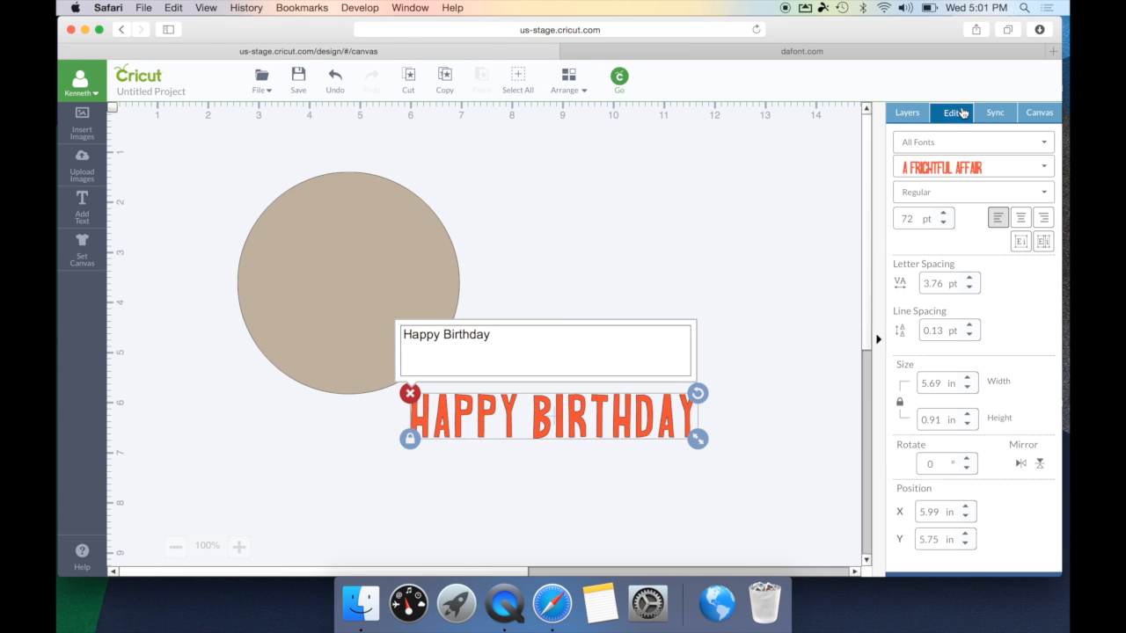
click(994, 242)
click(715, 423)
click(659, 420)
mouse_move(659, 421)
mouse_down()
mouse_move(110, 104)
mouse_move(764, 324)
mouse_move(679, 428)
mouse_up()
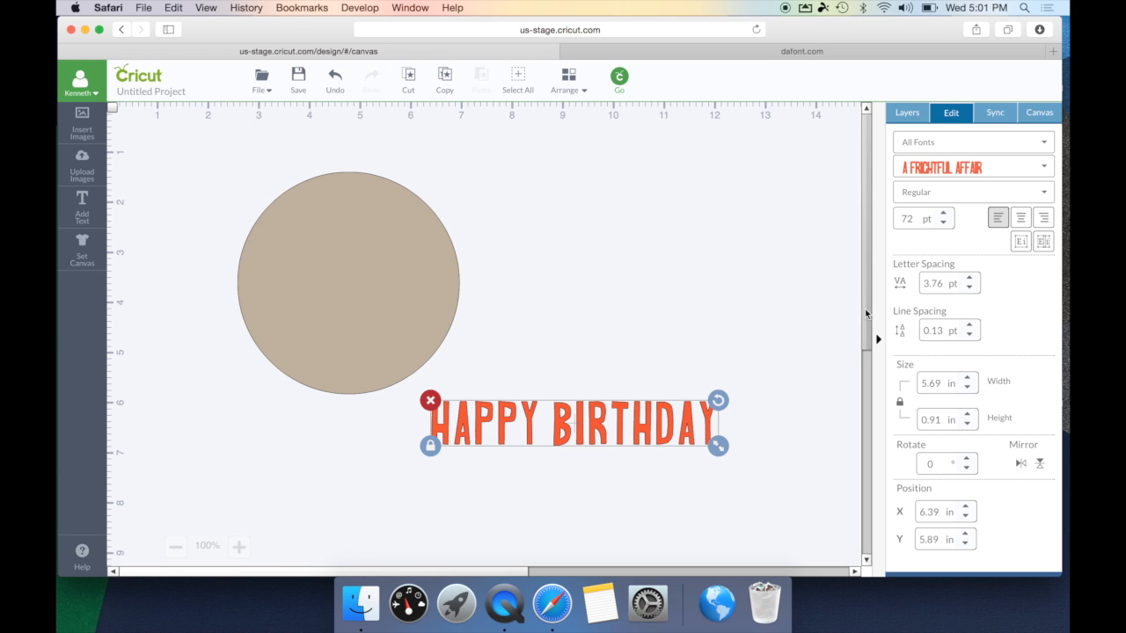
click(1043, 246)
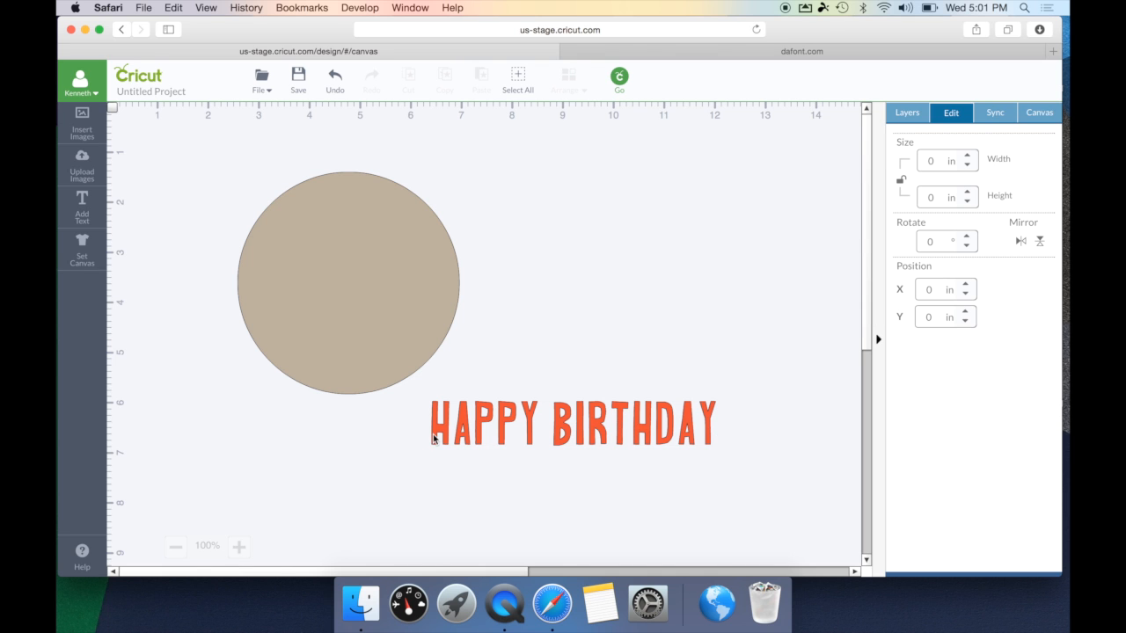
- Move the H onto the circle's top-left edge and rotate it to follow the curve
click(432, 439)
click(464, 439)
click(483, 437)
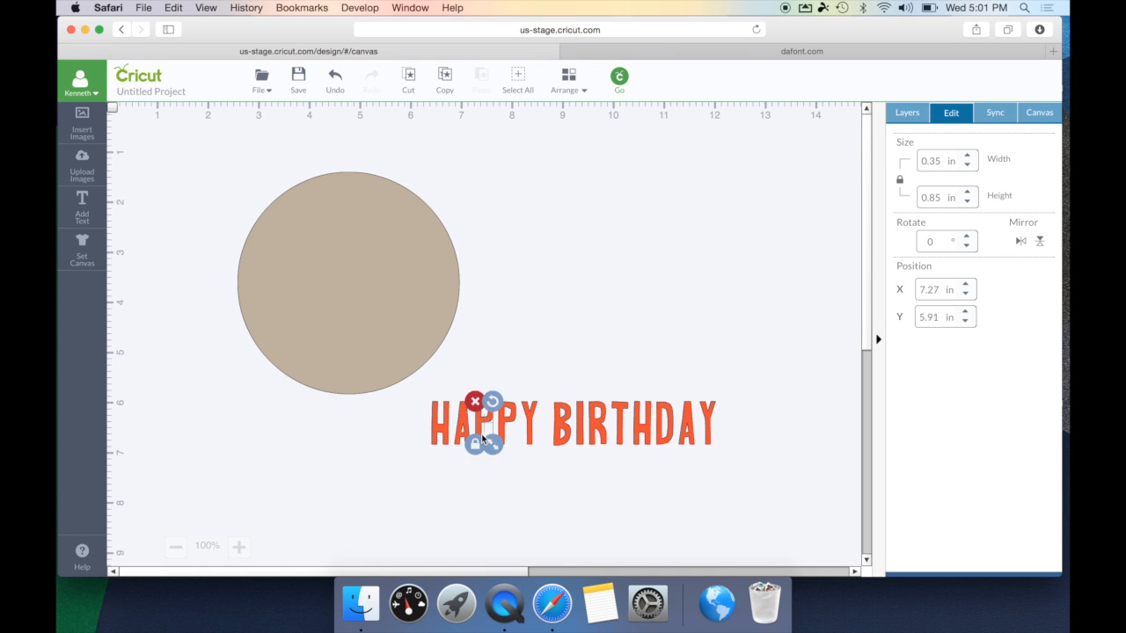
click(528, 431)
click(576, 429)
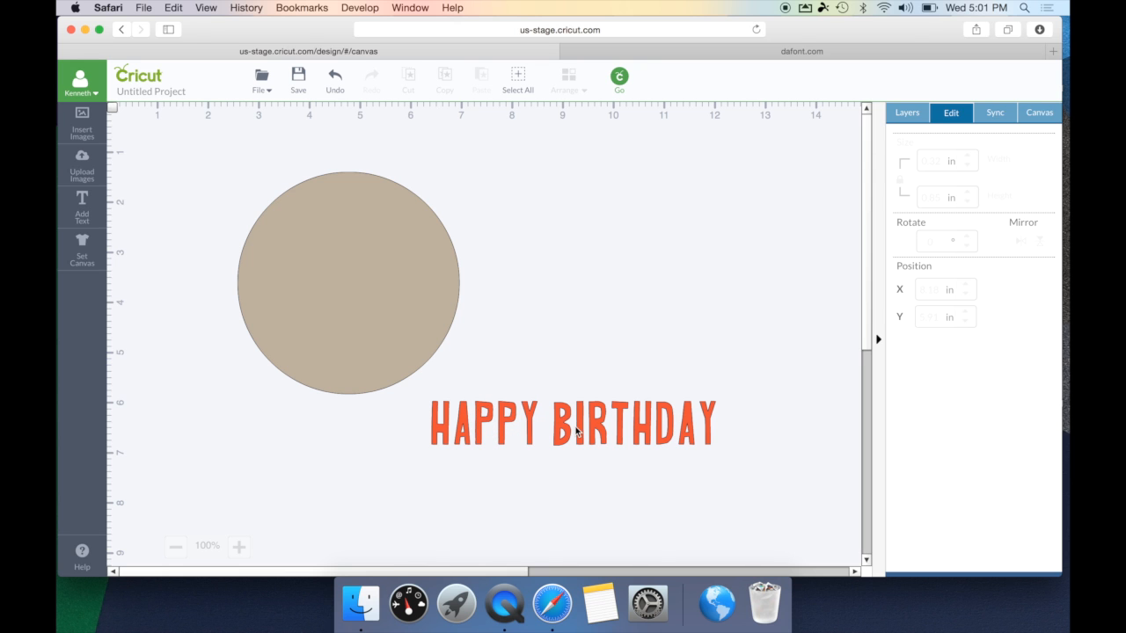
click(436, 440)
drag(435, 440, 232, 190)
click(221, 287)
click(255, 216)
click(231, 238)
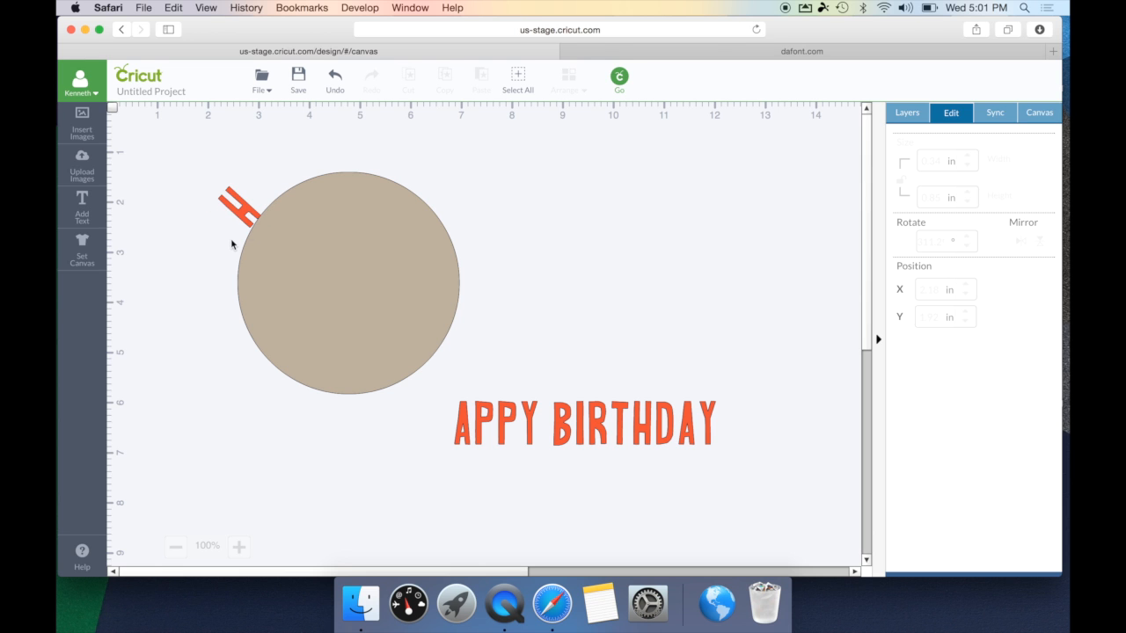
click(251, 215)
drag(229, 187, 230, 192)
click(226, 268)
- Arc the A, P, P and Y along the circle's upper edge, tilting each to fit
drag(467, 432, 258, 200)
drag(263, 166, 237, 173)
drag(484, 426, 276, 184)
drag(287, 161, 279, 160)
drag(510, 422, 298, 174)
drag(529, 424, 313, 135)
- Place and rotate the B, I, R and T along the circle's lower edge
drag(562, 424, 392, 403)
drag(597, 424, 411, 397)
click(399, 420)
drag(423, 375, 397, 410)
click(622, 419)
drag(621, 420, 431, 391)
drag(439, 370, 430, 367)
drag(641, 424, 452, 382)
- Place and rotate the H, D, A and Y to finish BIRTHDAY around the lower-right edge
drag(461, 359, 449, 352)
drag(452, 382, 438, 349)
drag(661, 424, 465, 355)
drag(473, 333, 454, 334)
drag(687, 426, 460, 304)
drag(707, 426, 489, 301)
drag(498, 280, 478, 314)
click(589, 289)
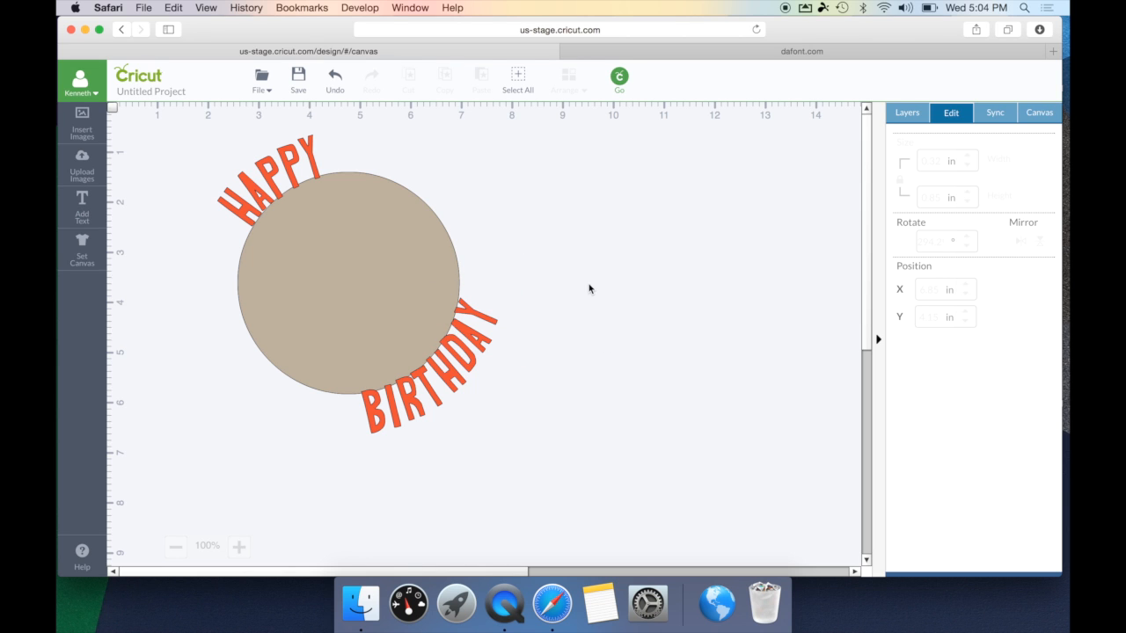
- Delete the beige circle, attach all the arched HAPPY BIRTHDAY letters, and move the group
click(430, 258)
key(Delete)
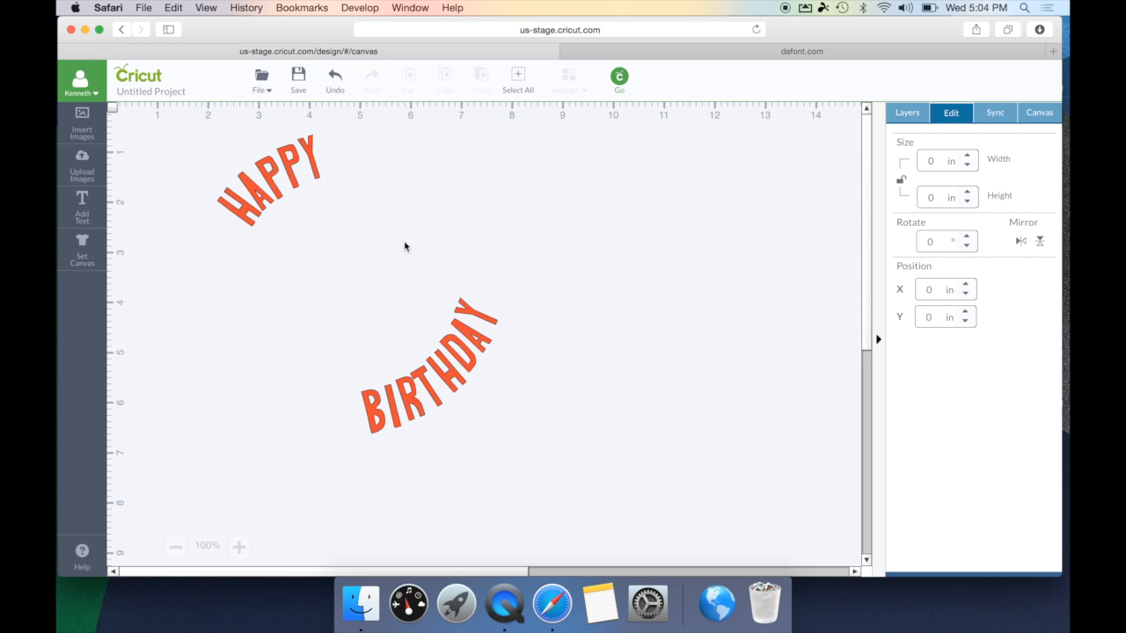
drag(171, 114, 581, 489)
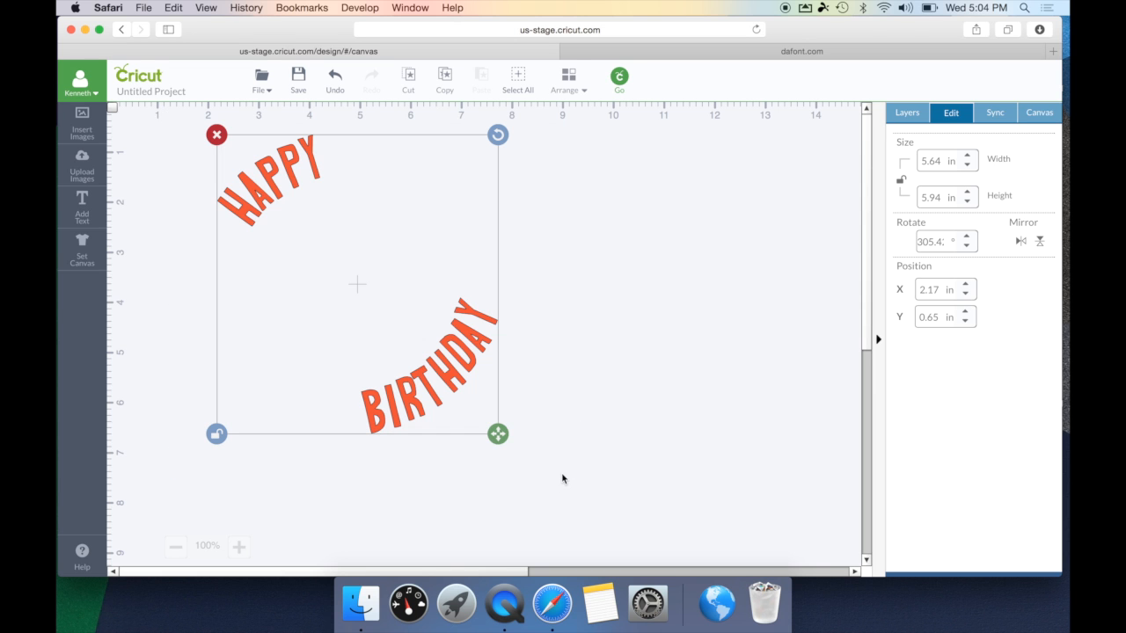
right_click(474, 405)
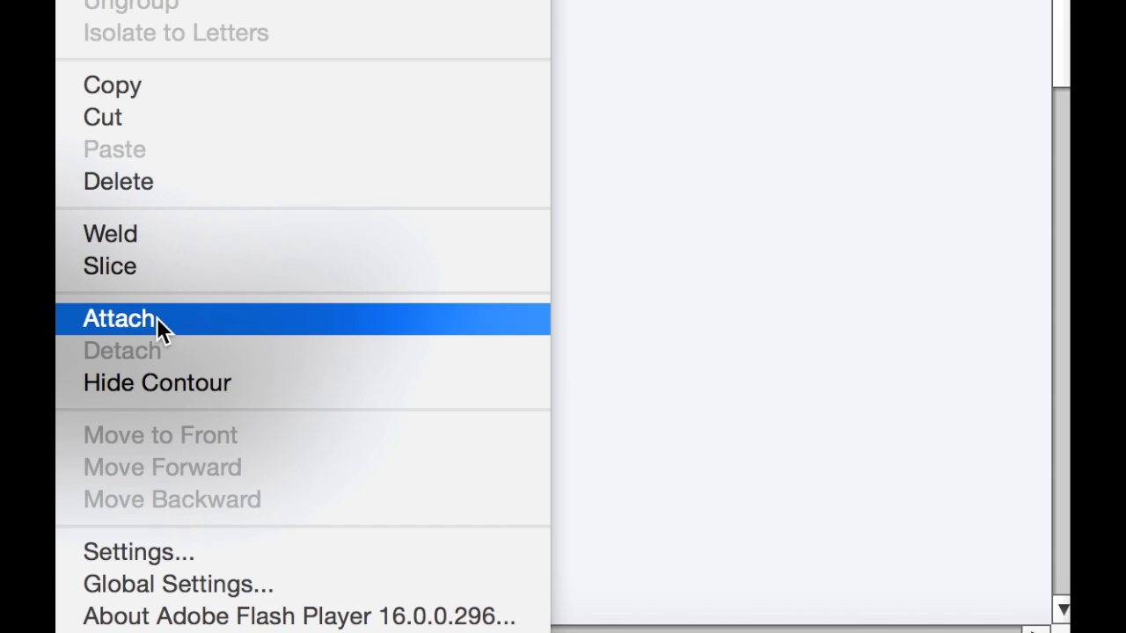
click(156, 318)
drag(477, 340, 622, 410)
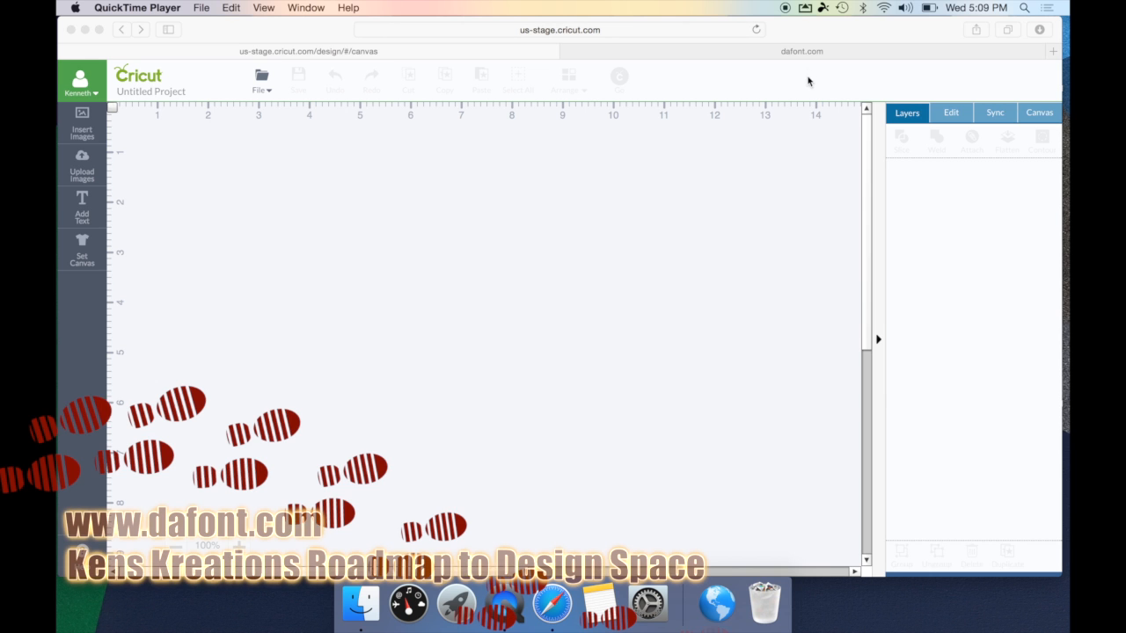
- Download Sweet Pea from the dafont.com page and open the sweet_pea-3 folder from Downloads
click(815, 51)
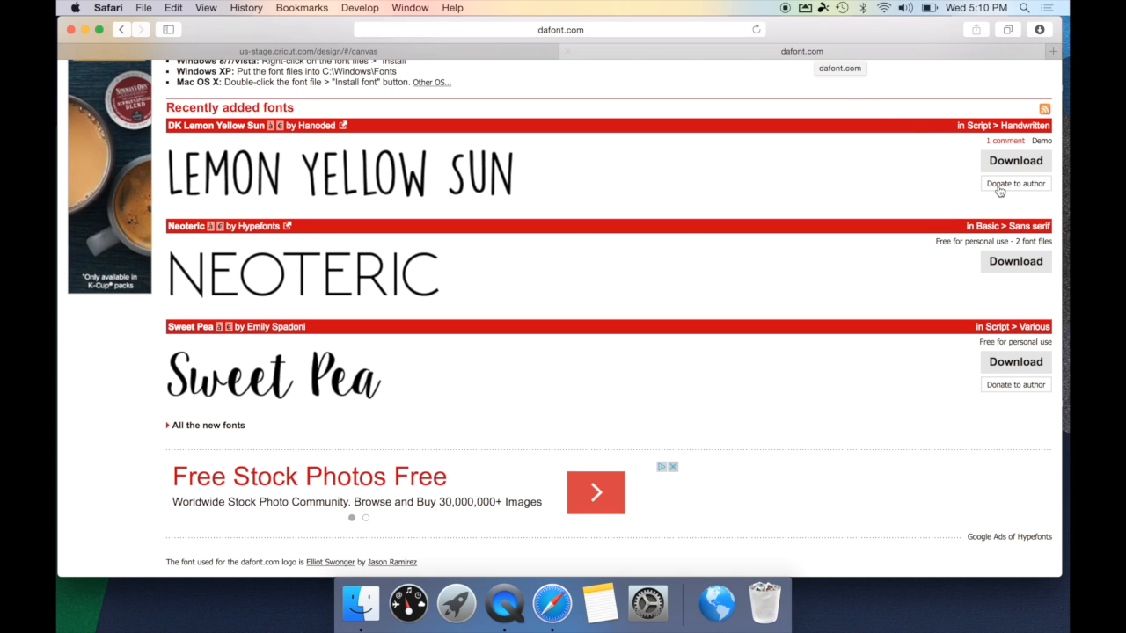
click(1008, 361)
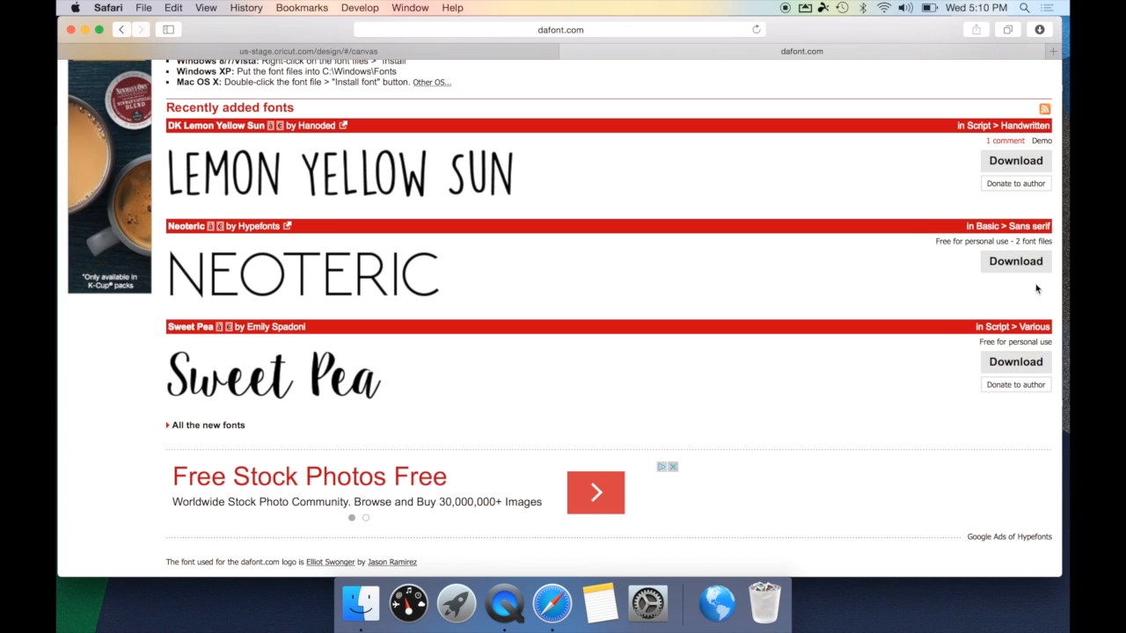
click(1046, 34)
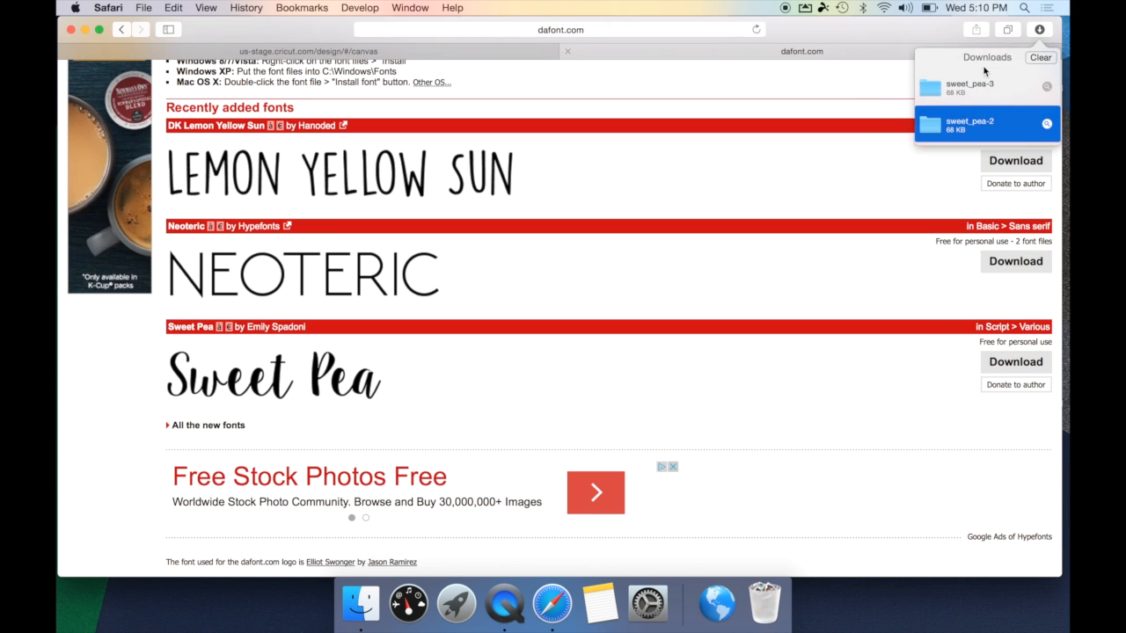
double_click(930, 88)
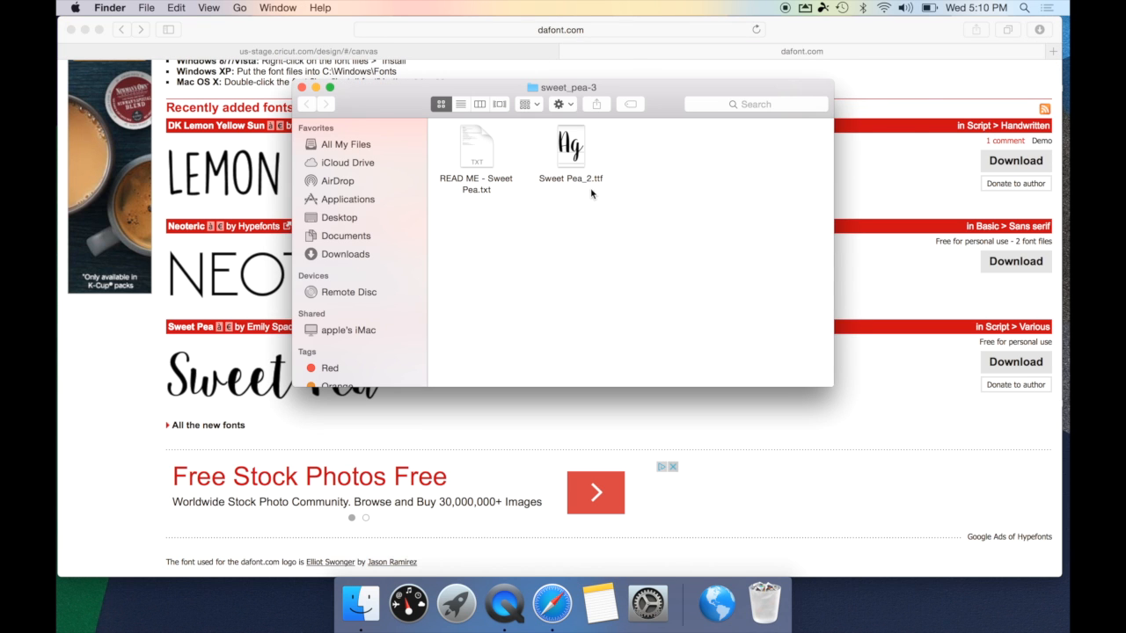
- Install Sweet Pea_2.ttf with Font Book, then close Font Book and the sweet_pea-3 window
double_click(578, 161)
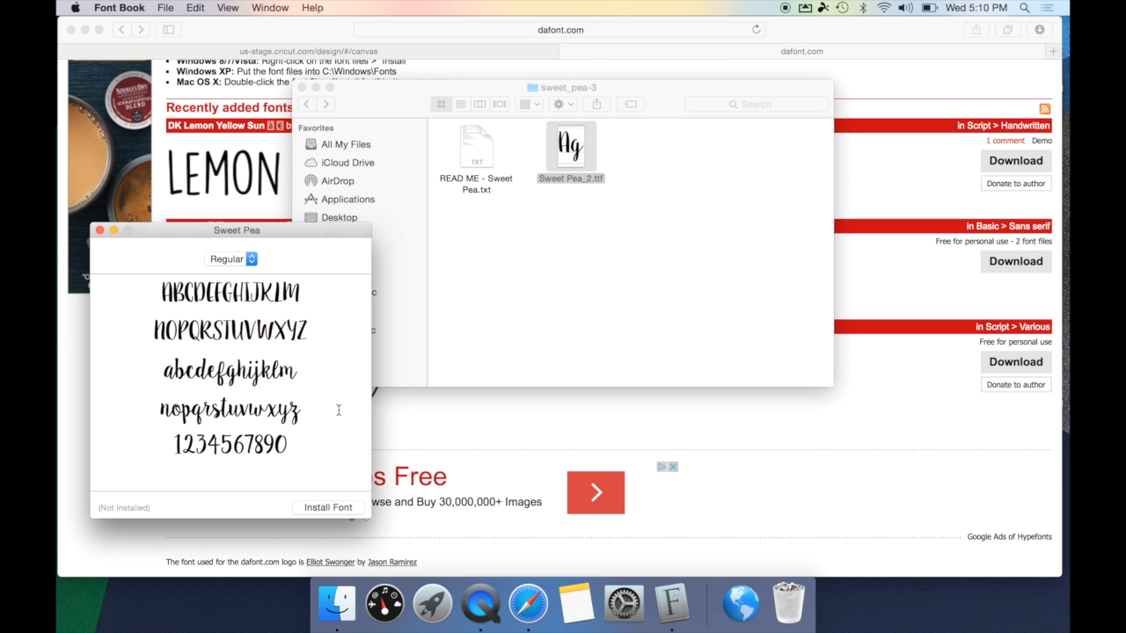
click(343, 514)
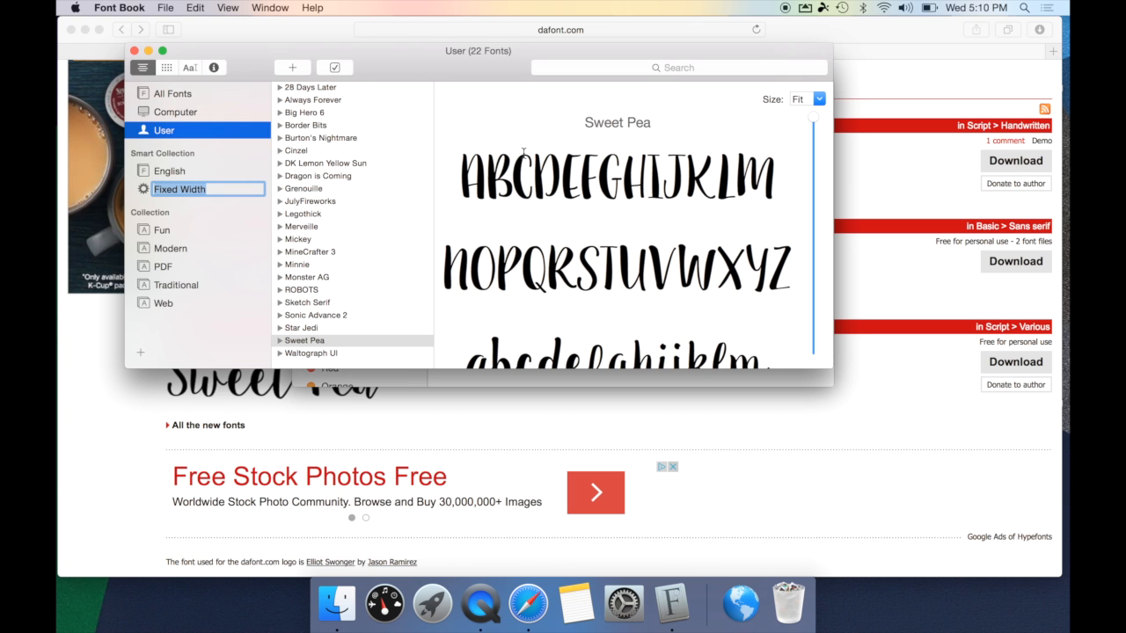
click(134, 52)
click(302, 88)
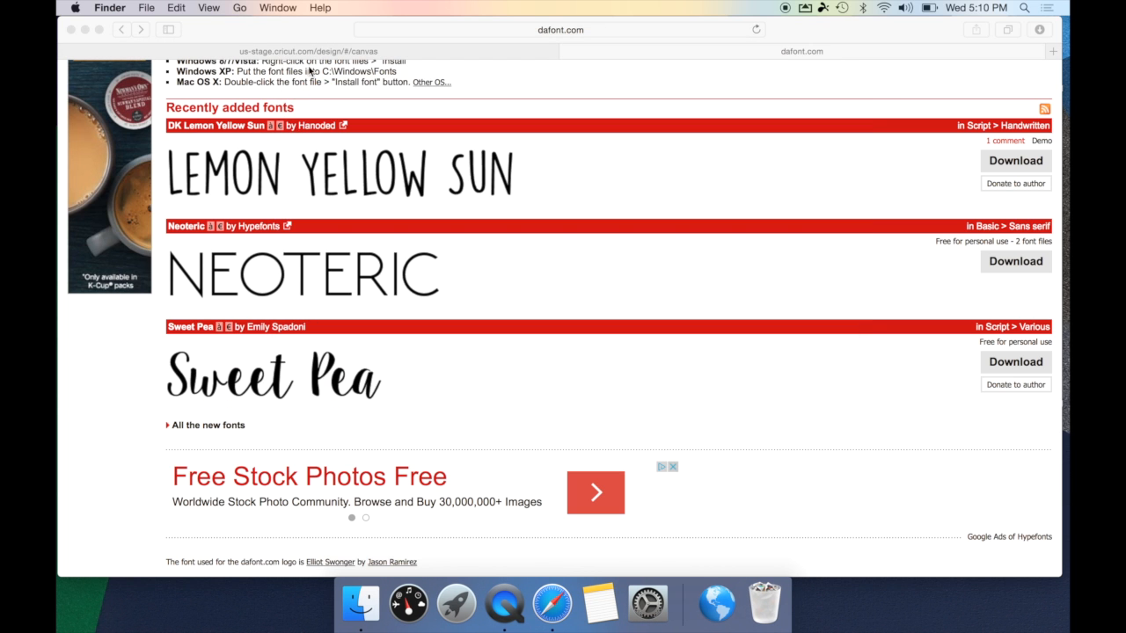
- Reload the Cricut design page and add a text box reading Ken Kreations
click(321, 52)
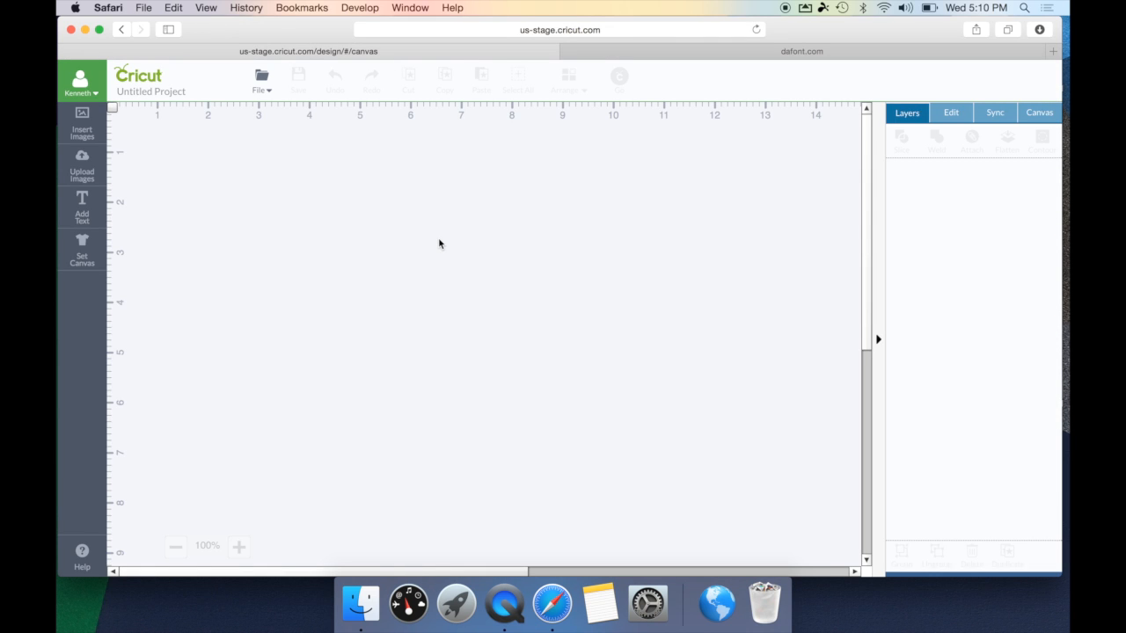
click(757, 30)
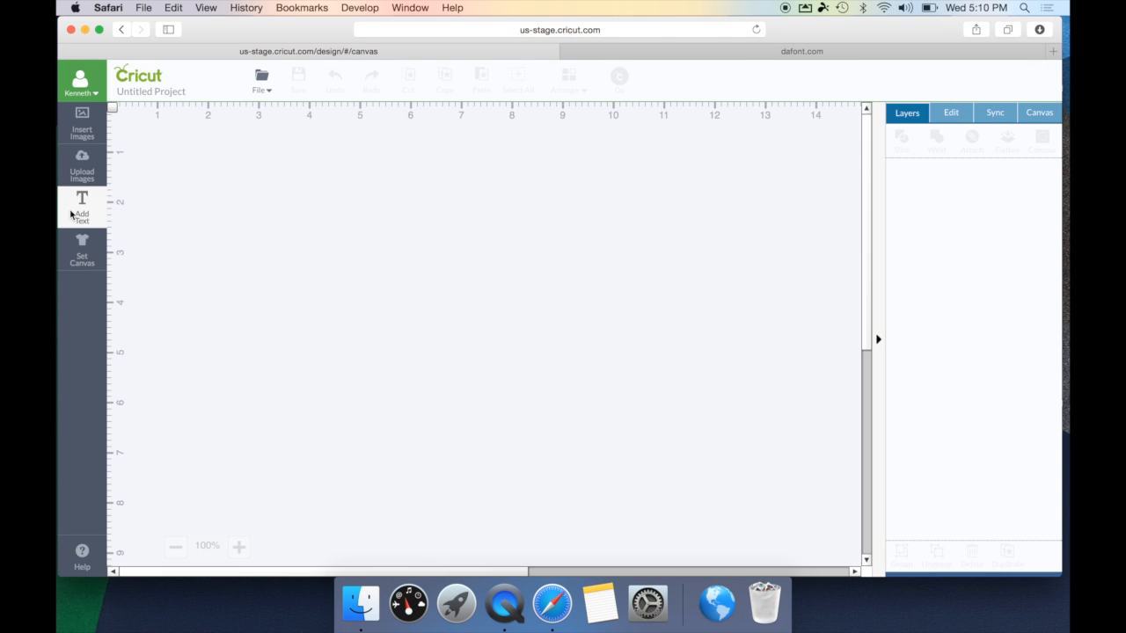
click(82, 209)
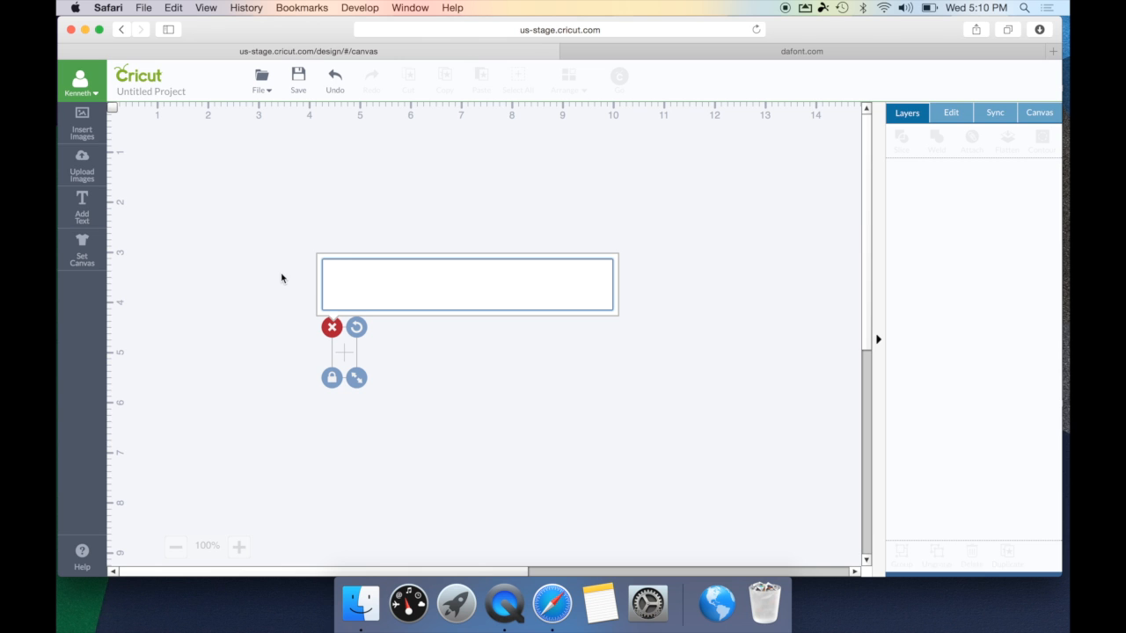
text(Ken Kreations)
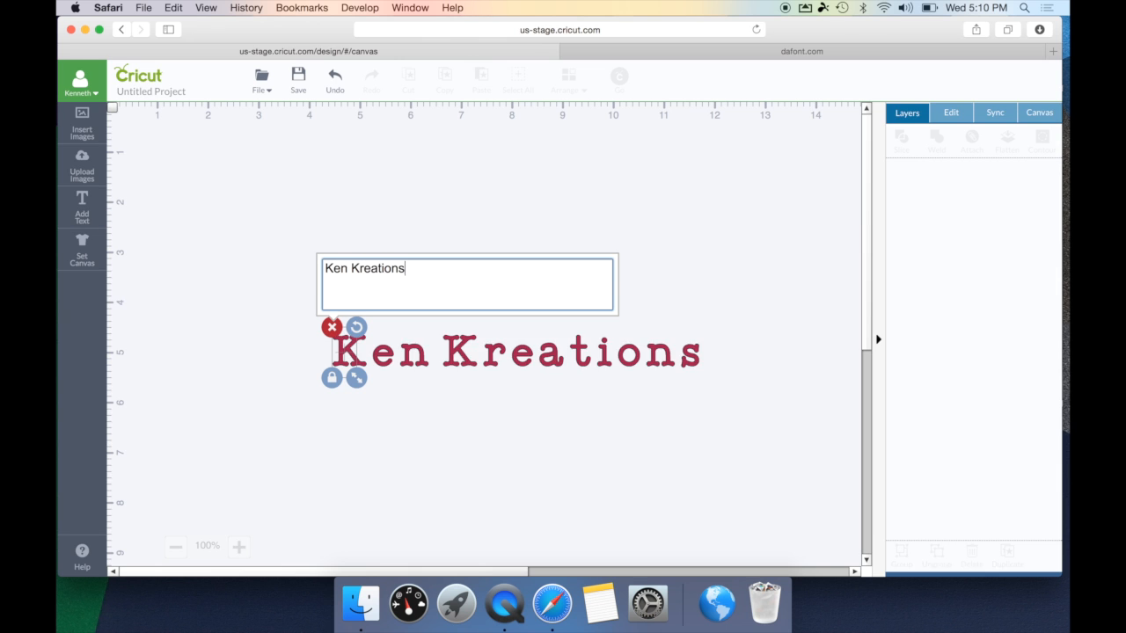
- Set the Ken Kreations text to the Sweet Pea font
click(952, 115)
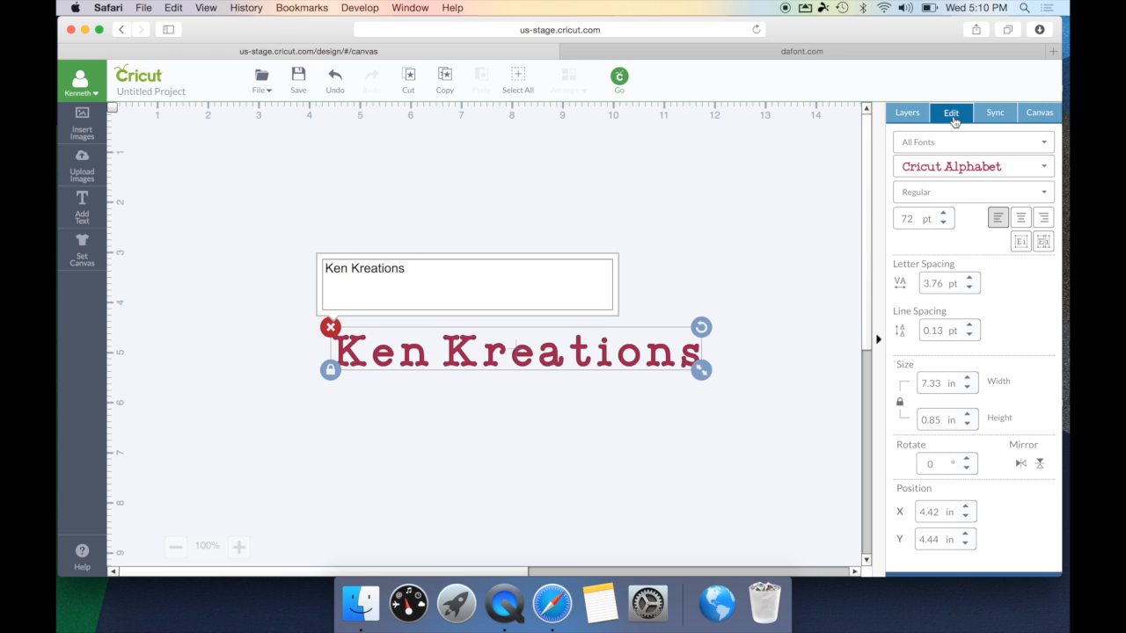
click(1039, 171)
scroll(1006, 211, down, 20)
scroll(1007, 211, down, 20)
scroll(1006, 211, up, 10)
scroll(1006, 212, up, 5)
scroll(1006, 211, down, 3)
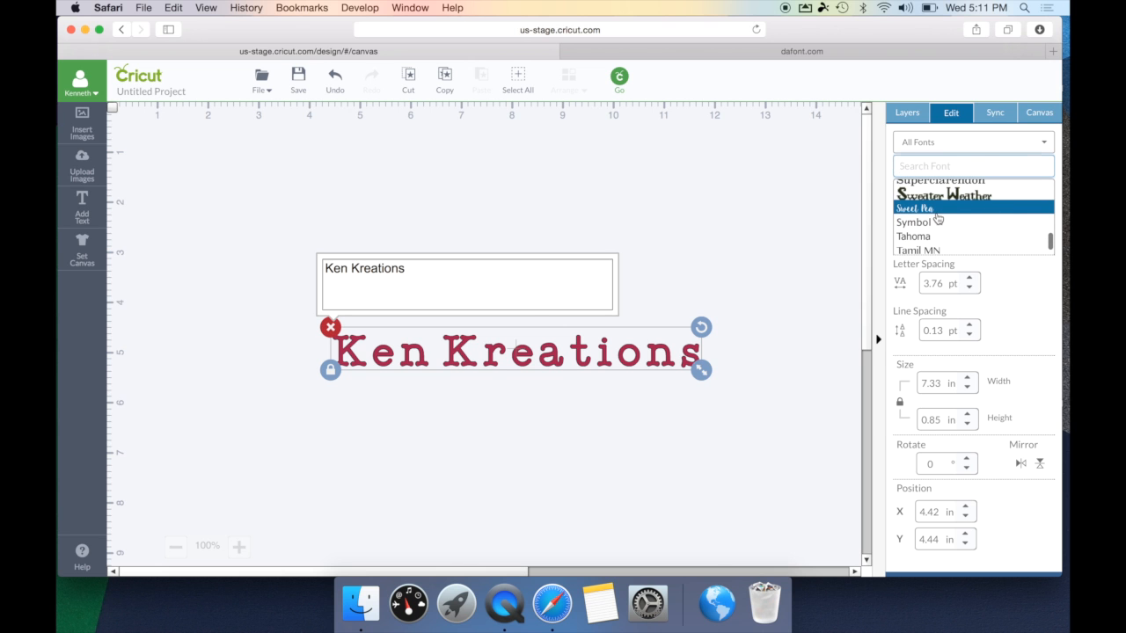
click(937, 208)
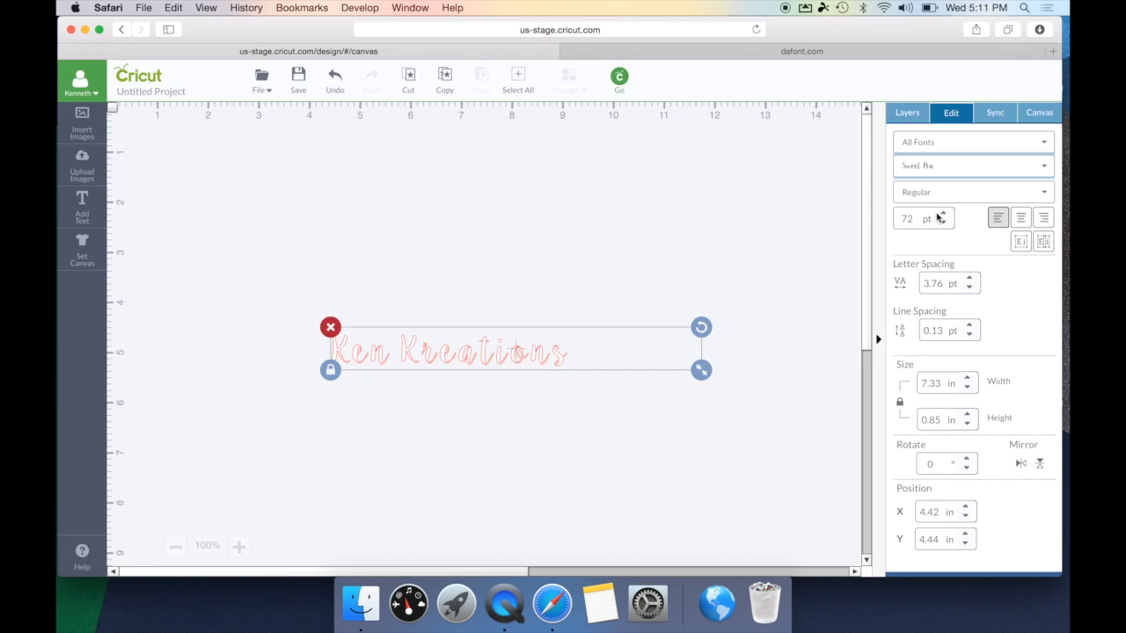